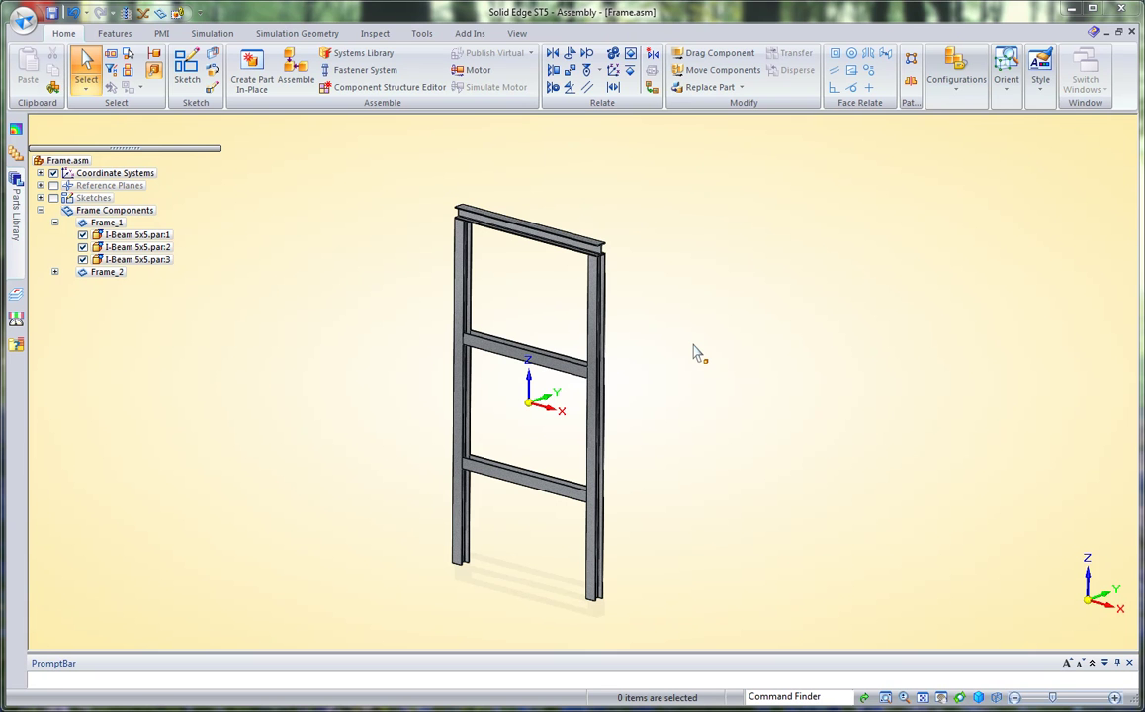
Step: Create a new in-place part named BasePlate from the ansi part.par template, coincident with the assembly origin, and open it for editing
scroll(695, 354, up, 3)
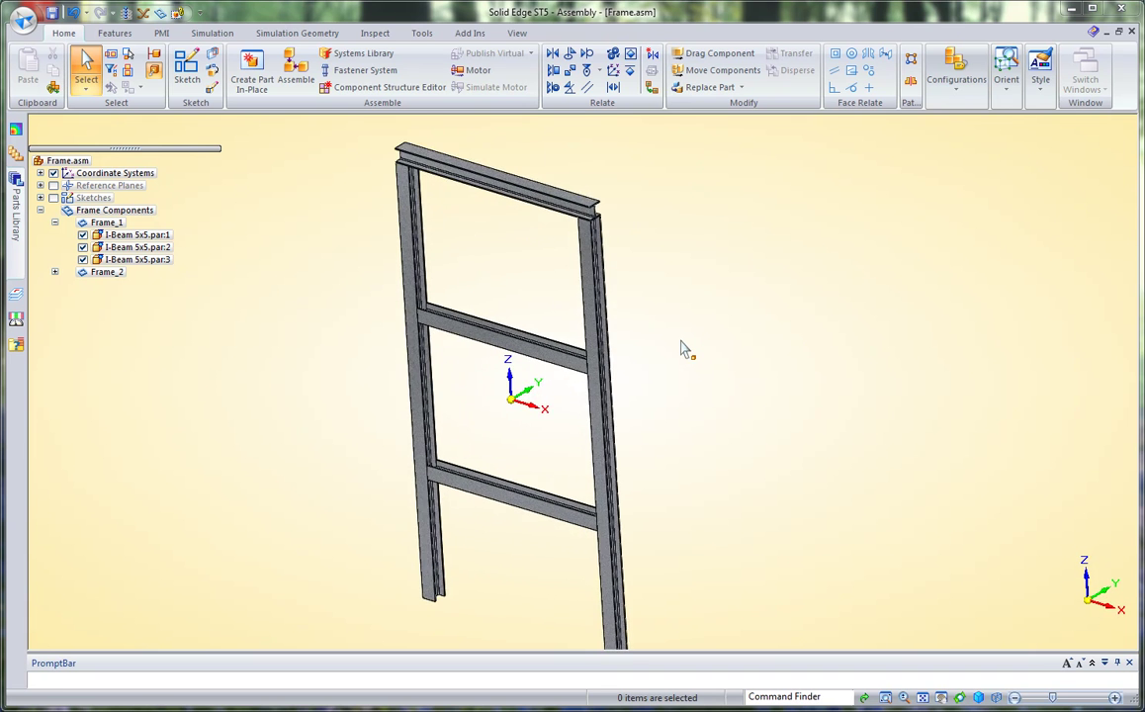
scroll(686, 357, up, 2)
scroll(340, 261, up, 3)
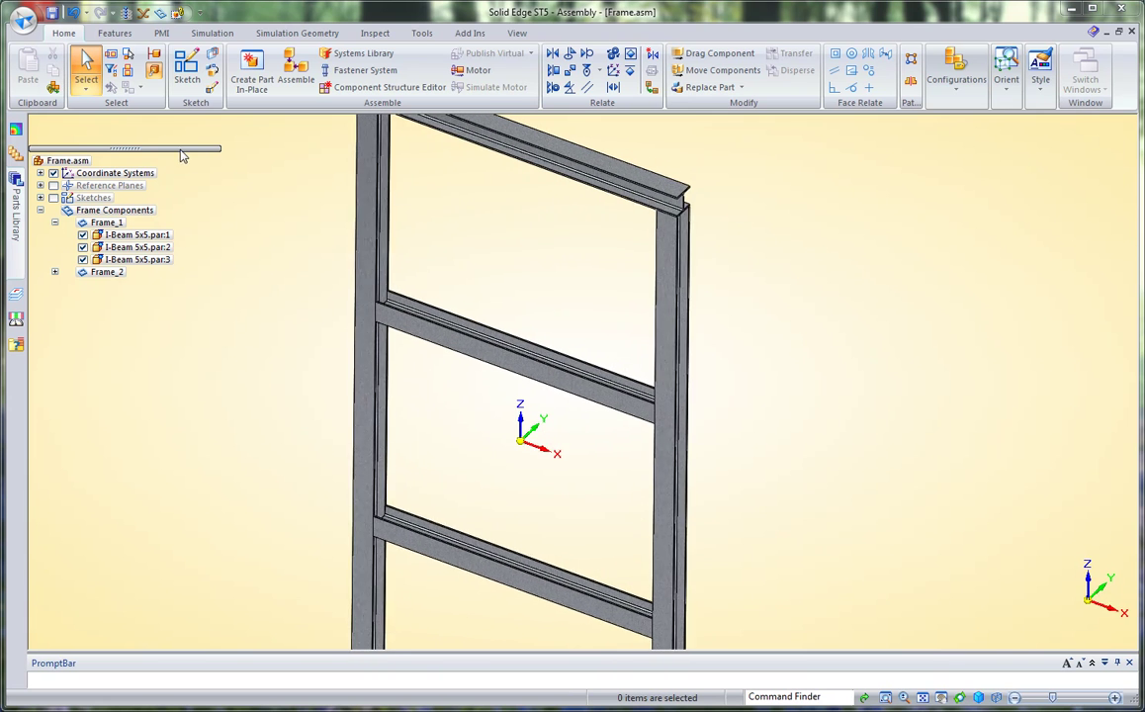
click(248, 82)
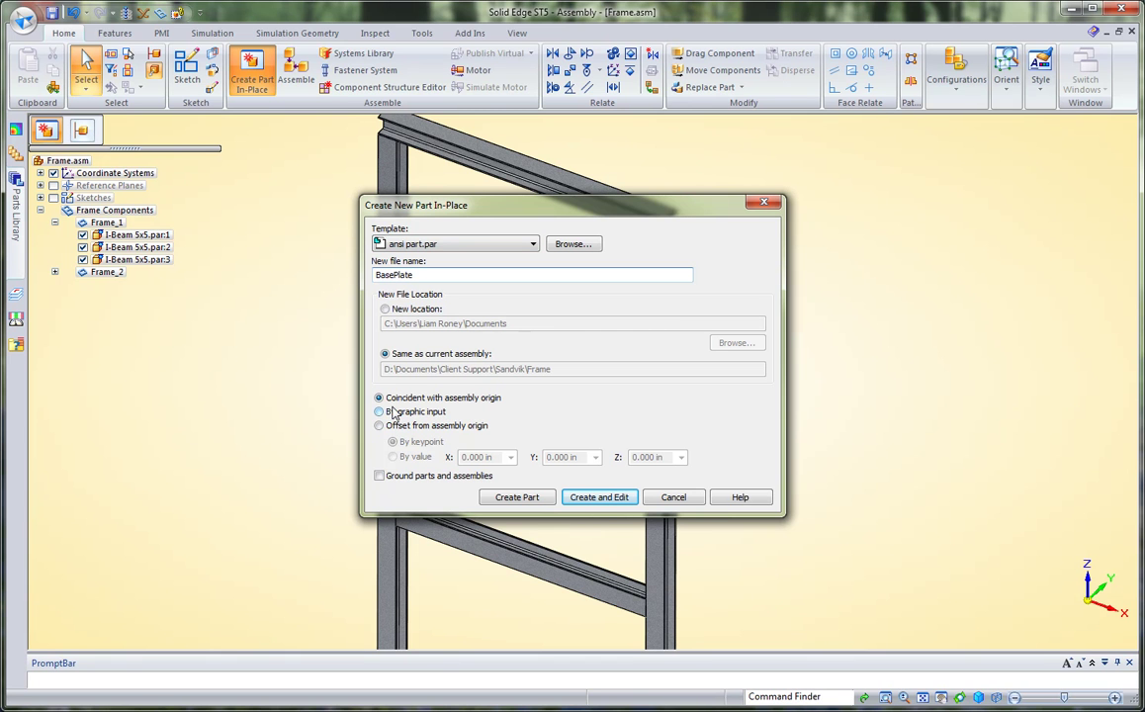
click(599, 498)
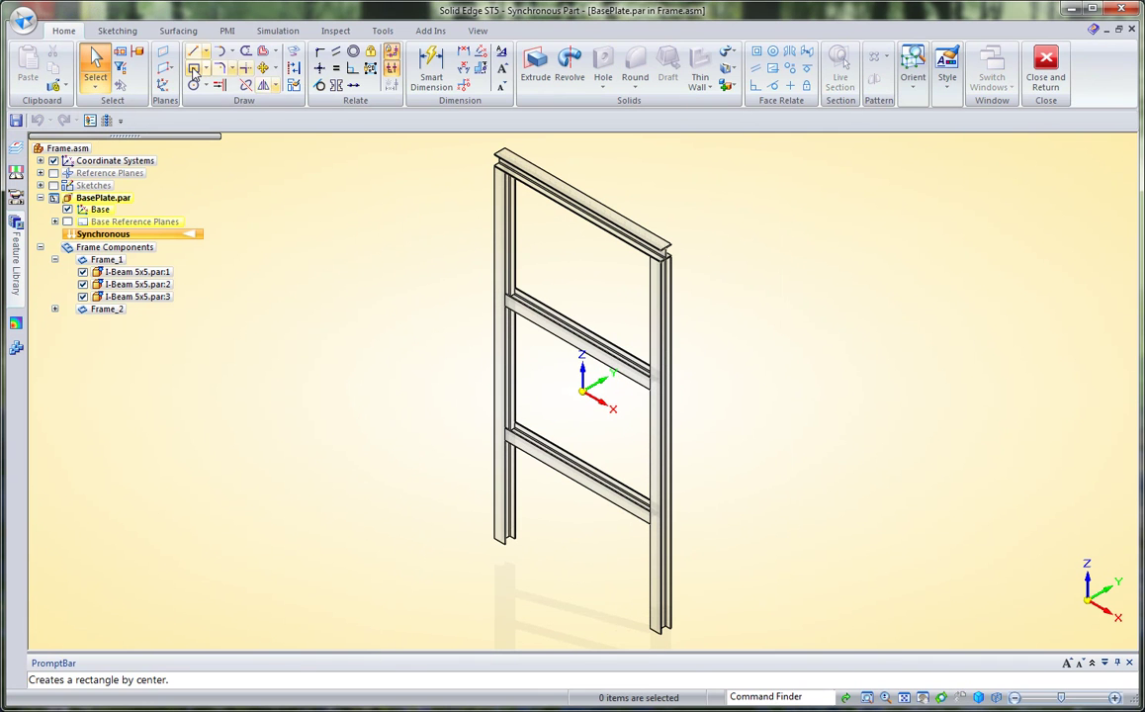
Step: Sketch a rectangle by center at the origin on the horizontal plane, about 7.1 by 6.3 in
click(194, 69)
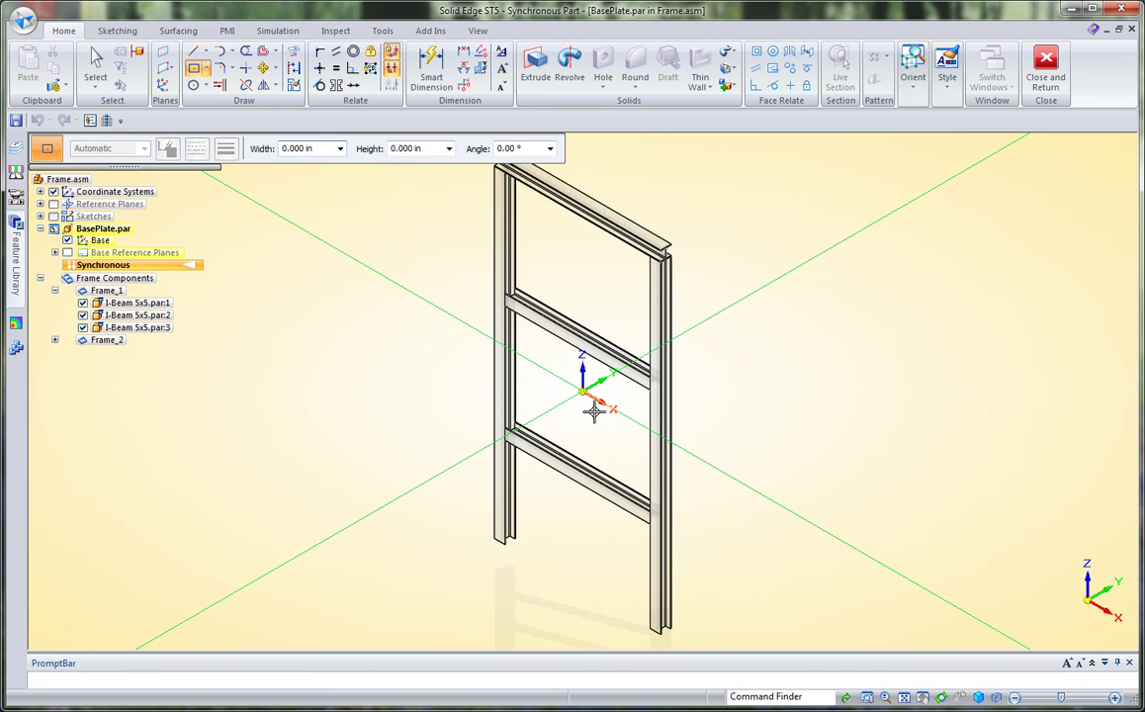
click(582, 390)
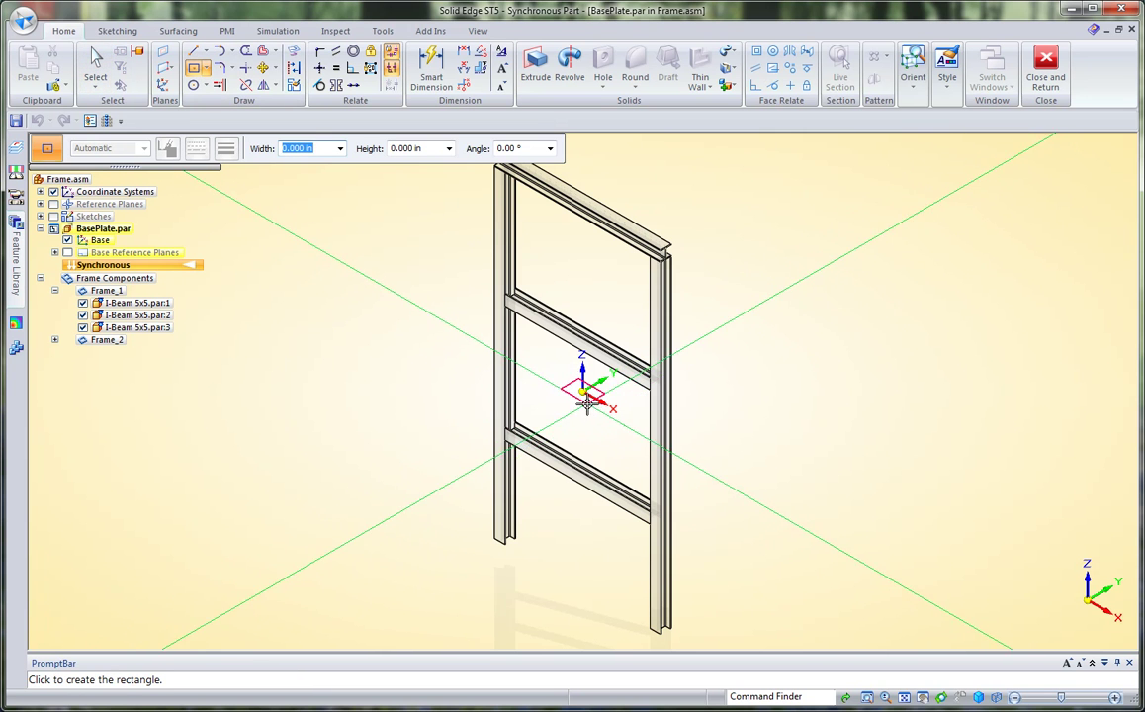
scroll(590, 407, up, 5)
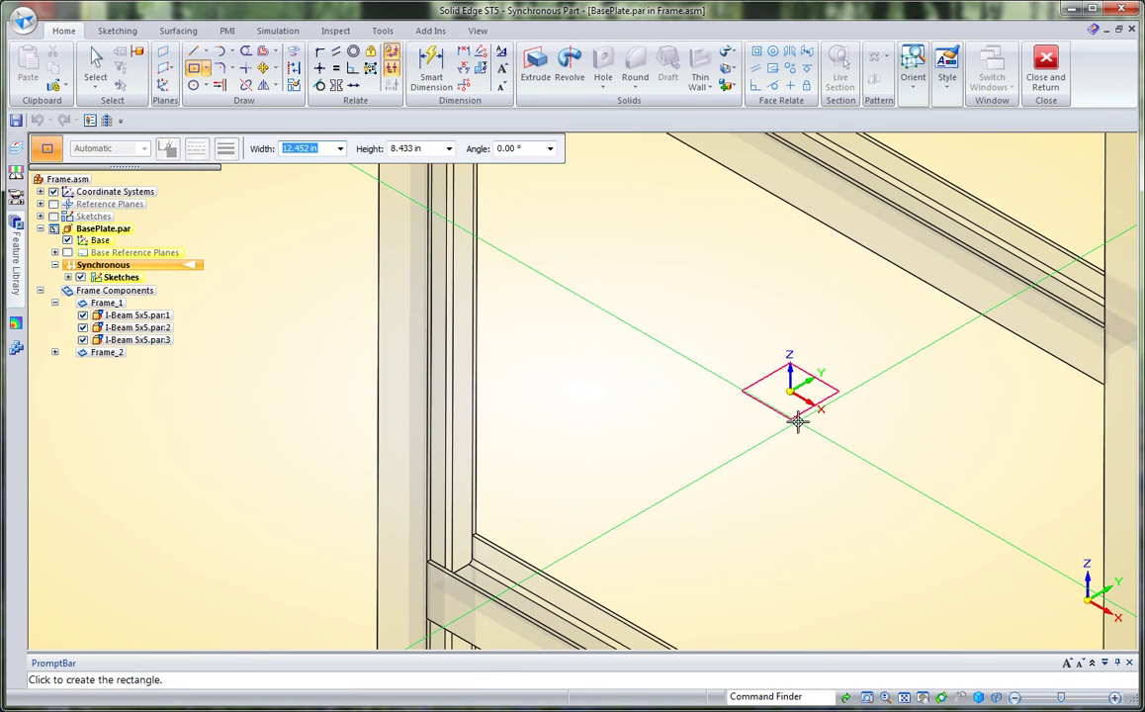
click(796, 430)
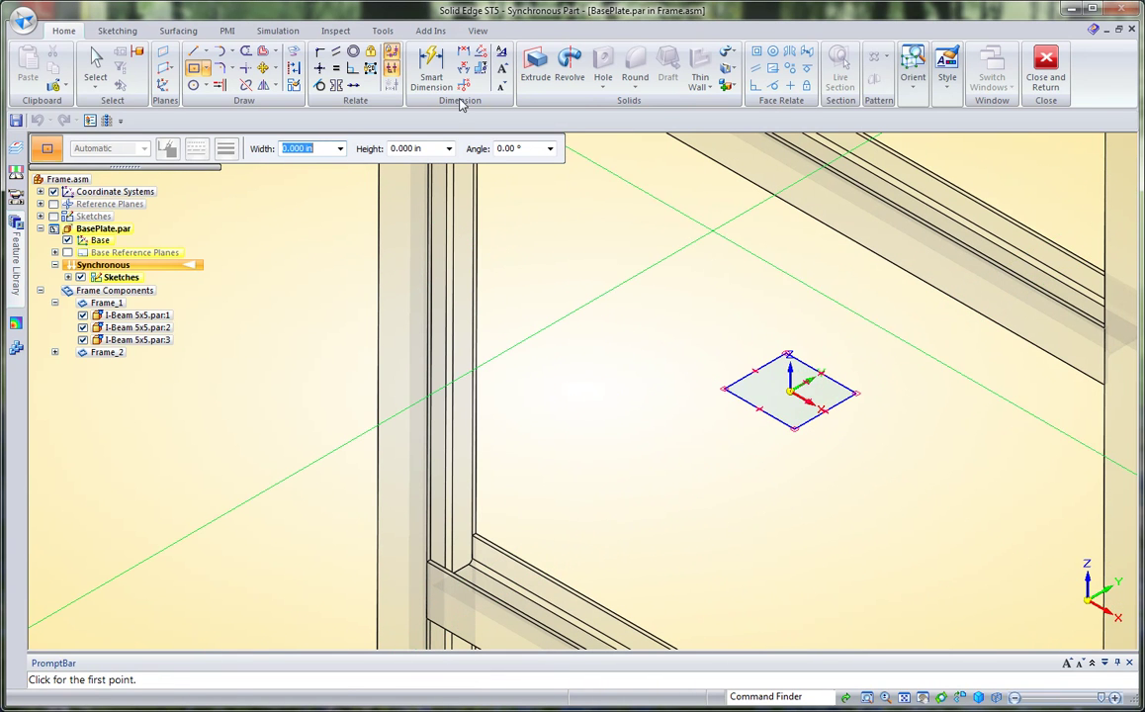
click(95, 65)
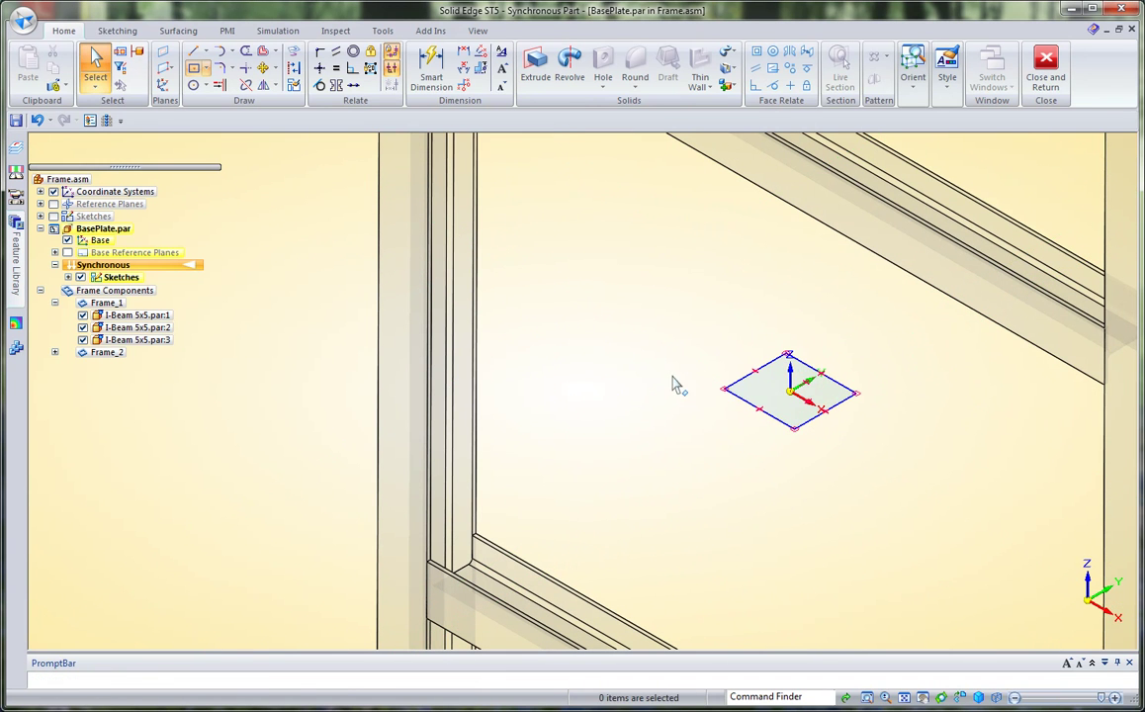
Step: Extrude the rectangle region downward into a thin solid plate
click(785, 393)
click(789, 374)
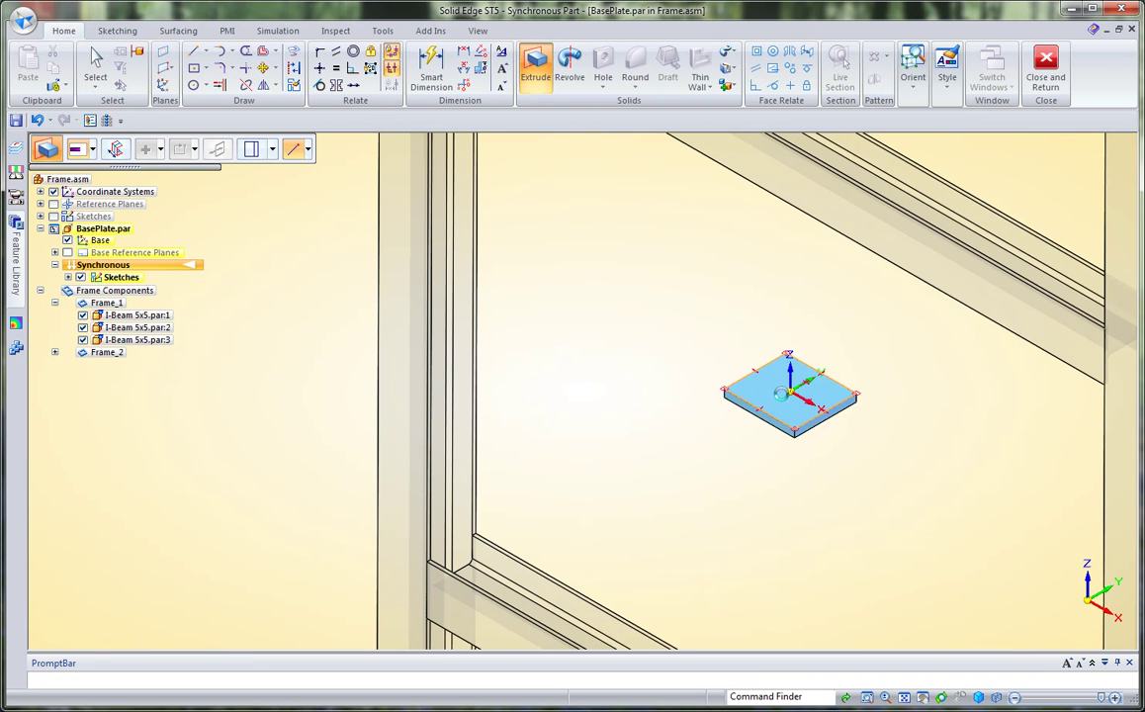
key(Return)
Step: Dimension the plate's edge along the Y direction and set it to 6 in
click(432, 69)
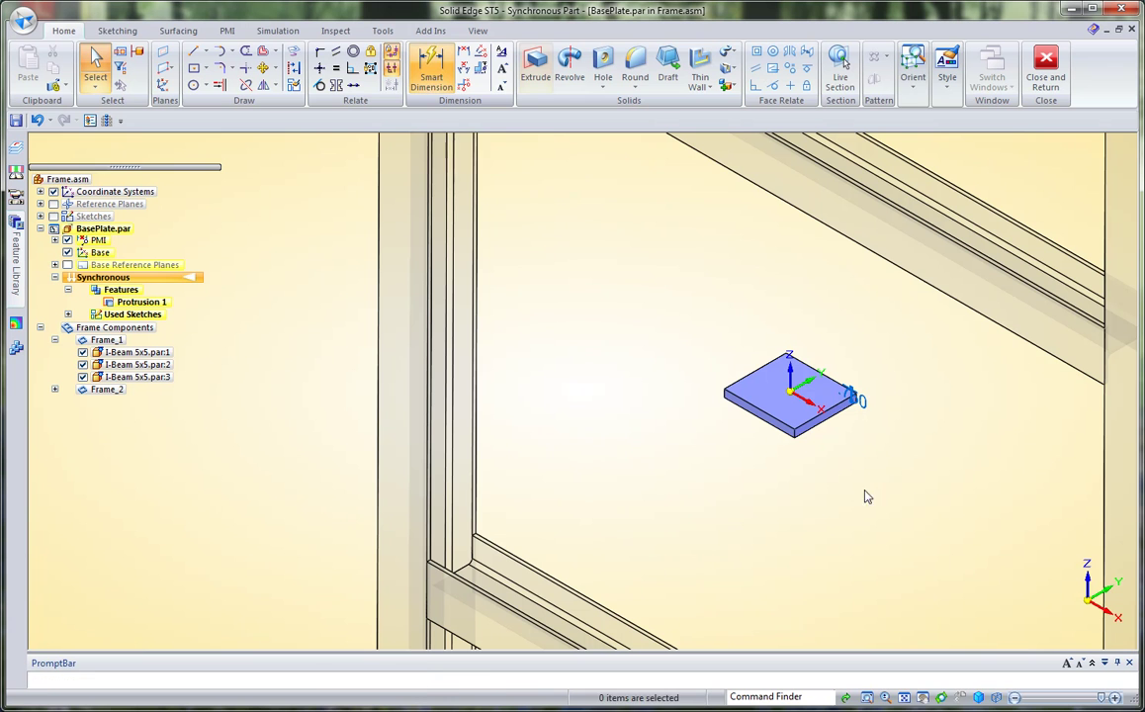
click(841, 401)
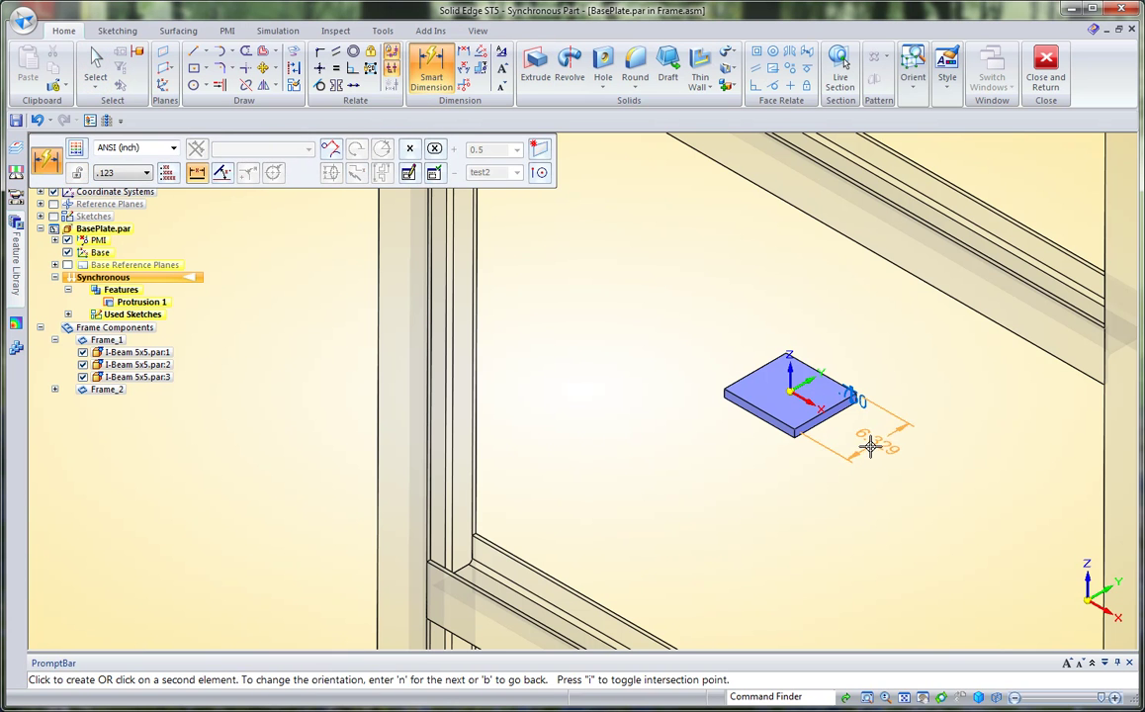
click(870, 447)
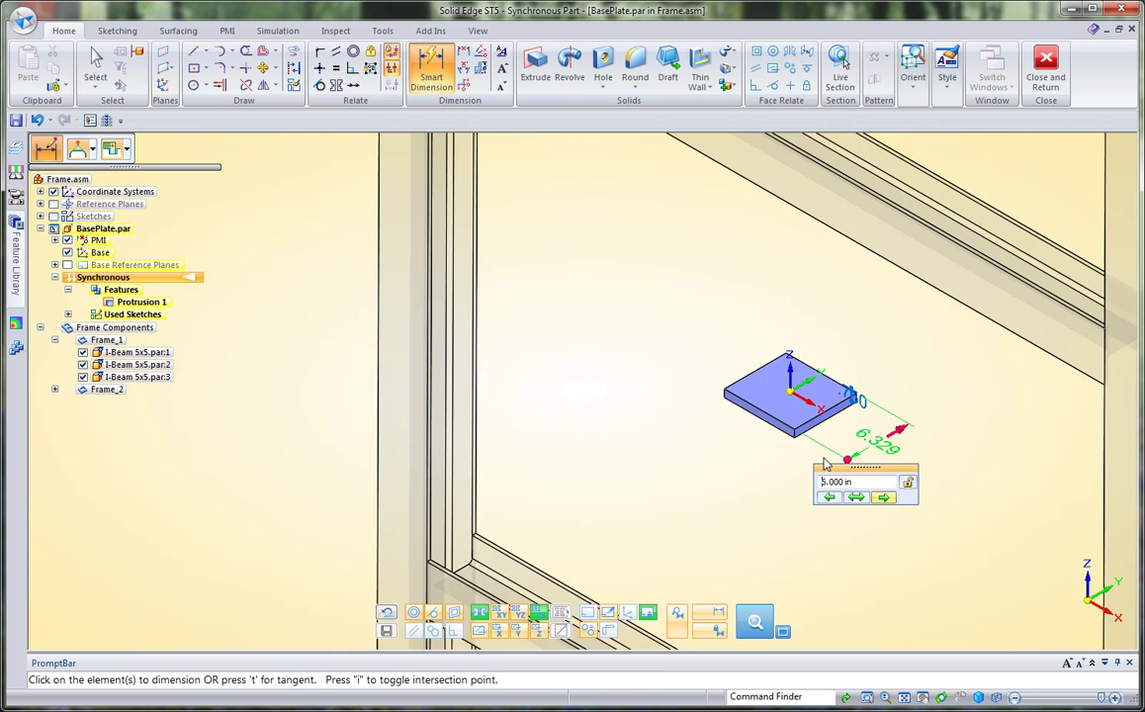
text(6)
key(Return)
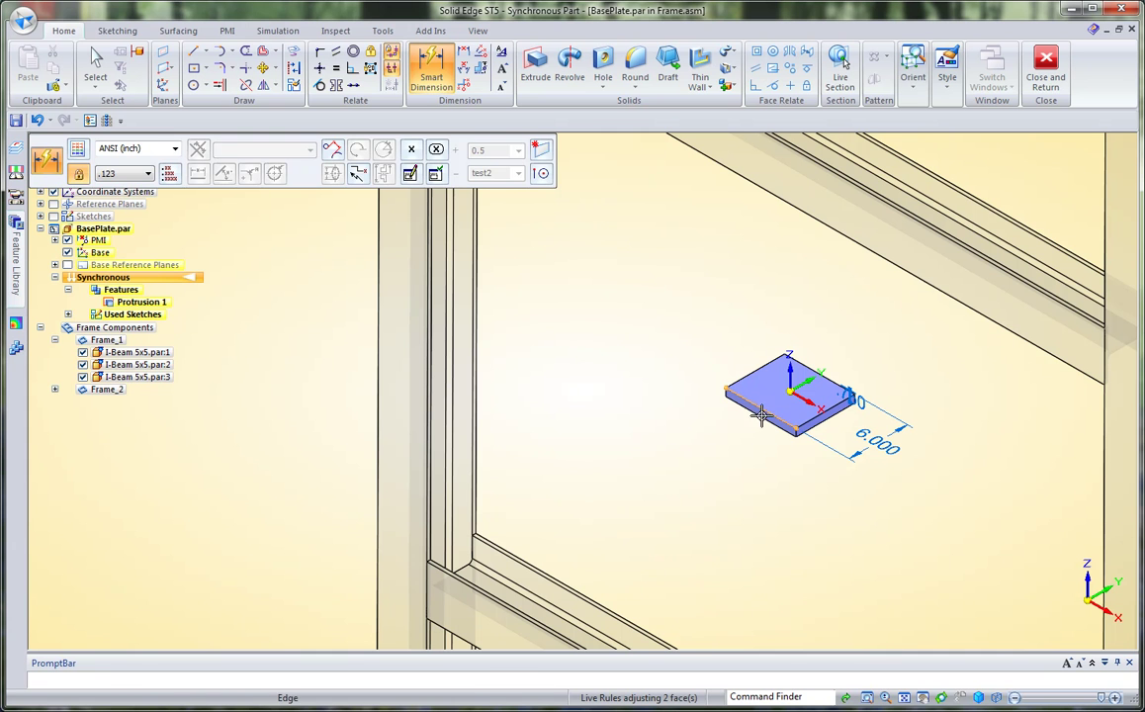
Step: Dimension the plate's edge along the X direction, set it to 7.5 in, and return to the Frame assembly
click(746, 416)
key(Escape)
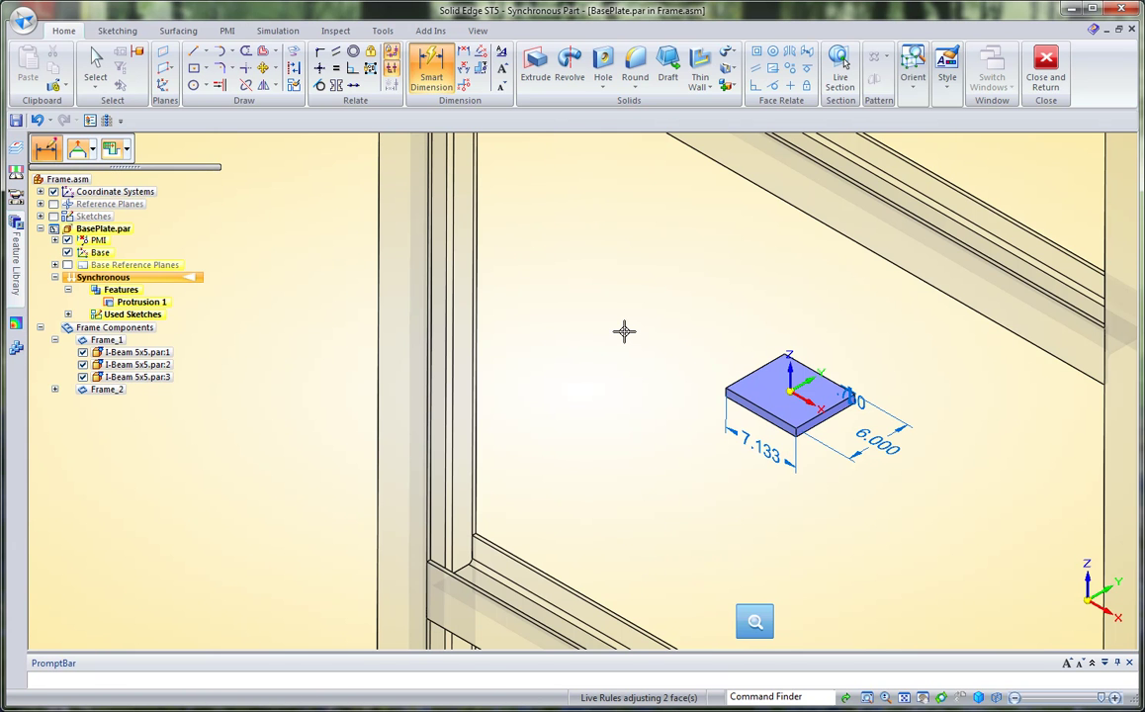
click(624, 331)
click(614, 396)
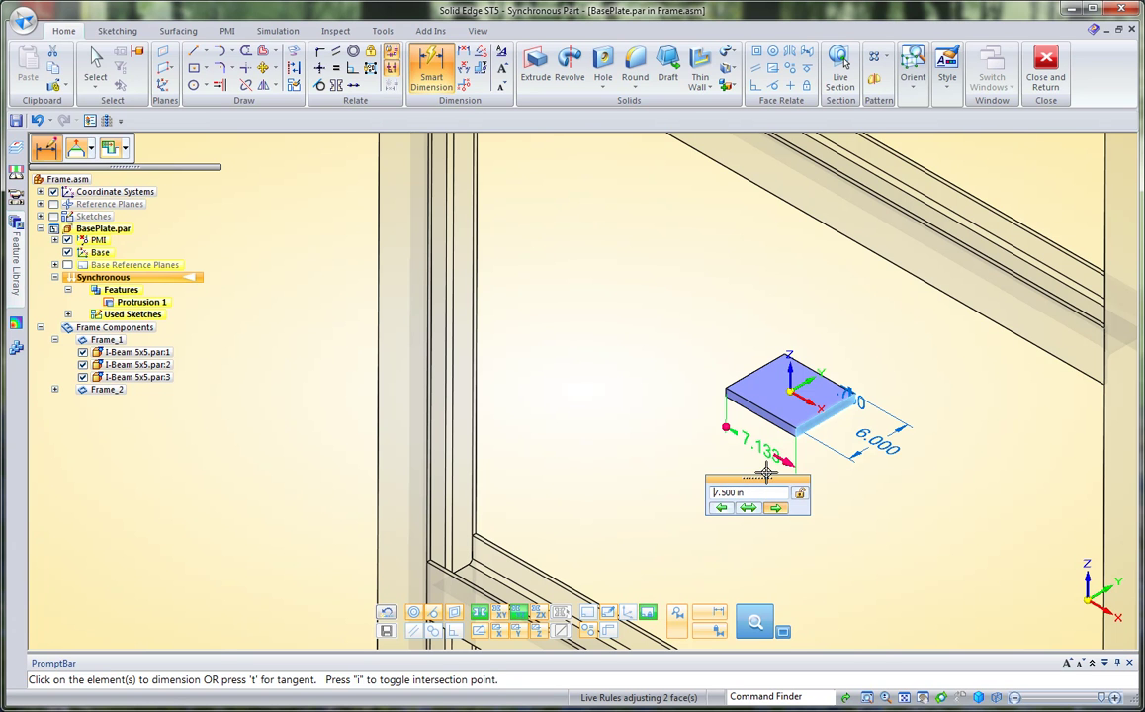
key(Return)
key(Escape)
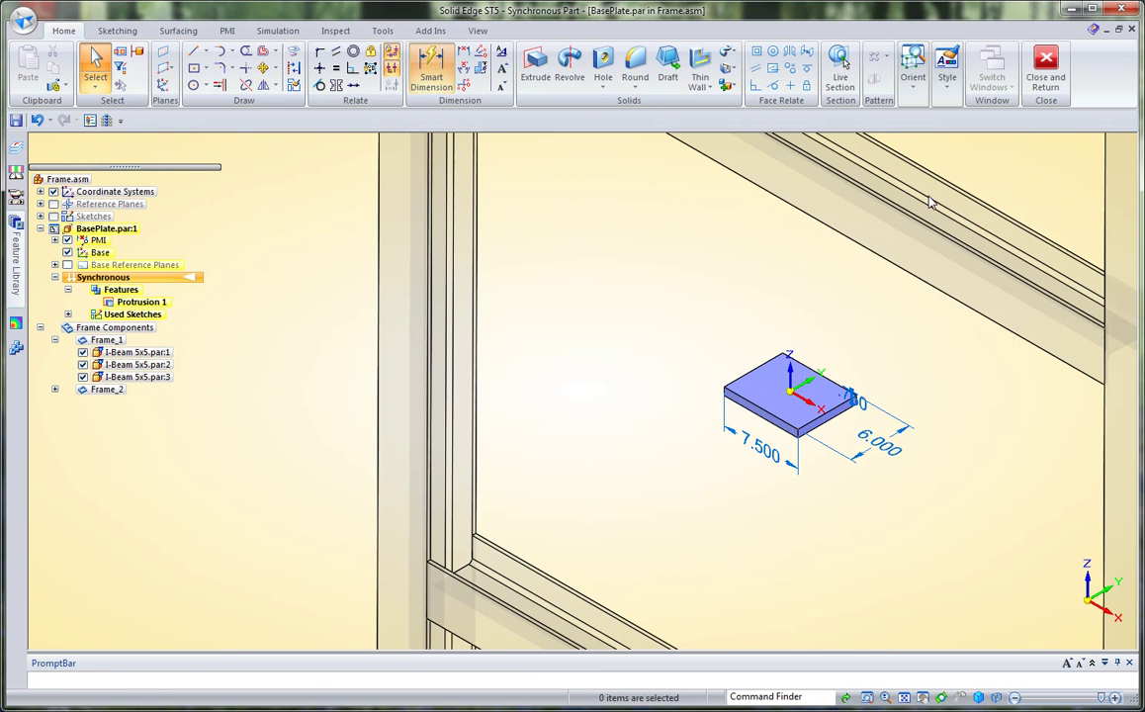
click(1046, 80)
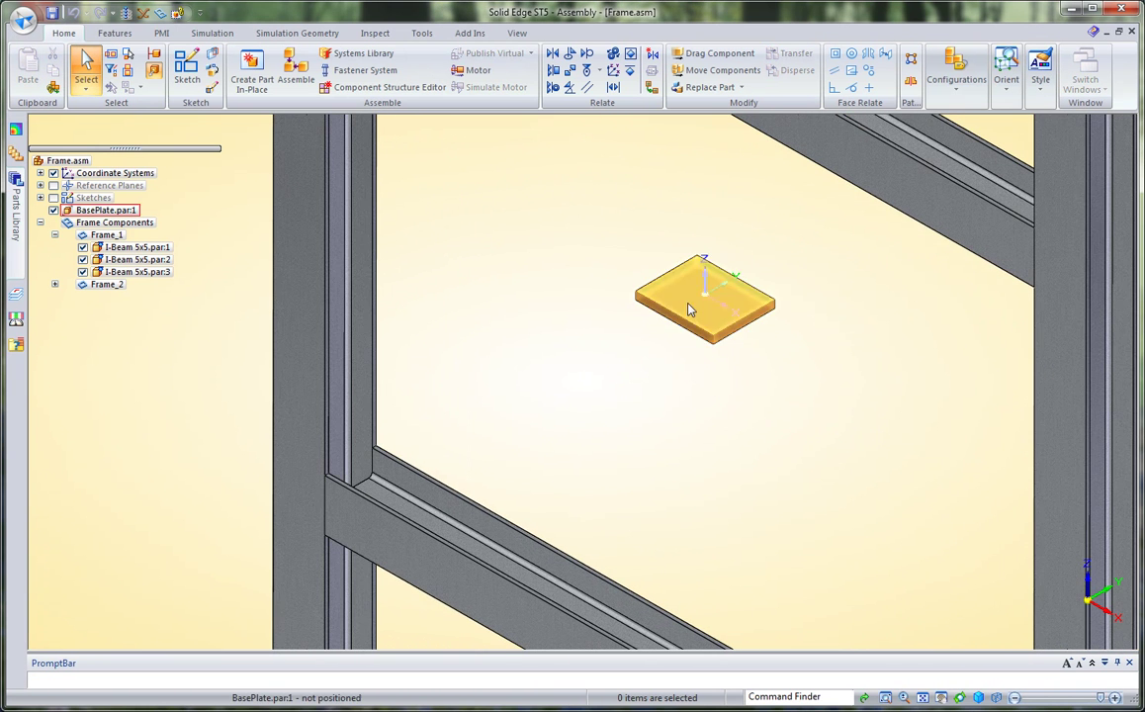
Step: Move the base plate vertically down to the bottom end of the frame's nearer I-beam leg
click(697, 319)
mouse_move(696, 312)
mouse_down()
mouse_move(630, 240)
mouse_move(680, 333)
mouse_move(178, 218)
mouse_move(673, 299)
mouse_move(677, 323)
mouse_up()
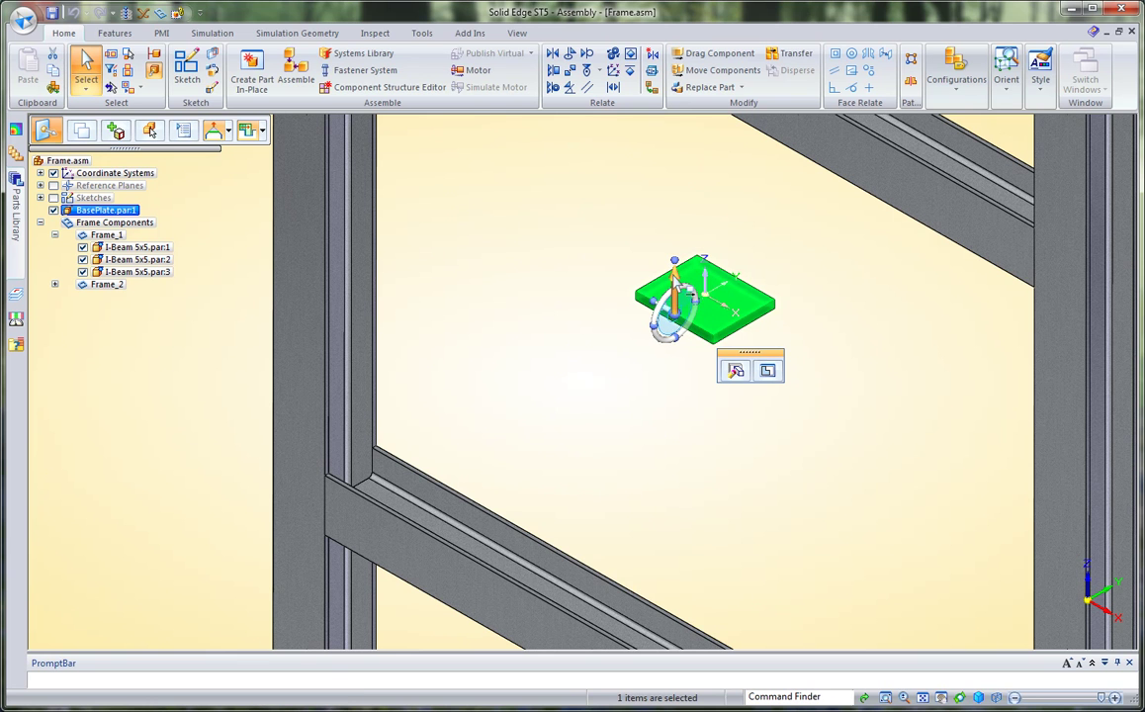
click(674, 278)
scroll(724, 364, down, 3)
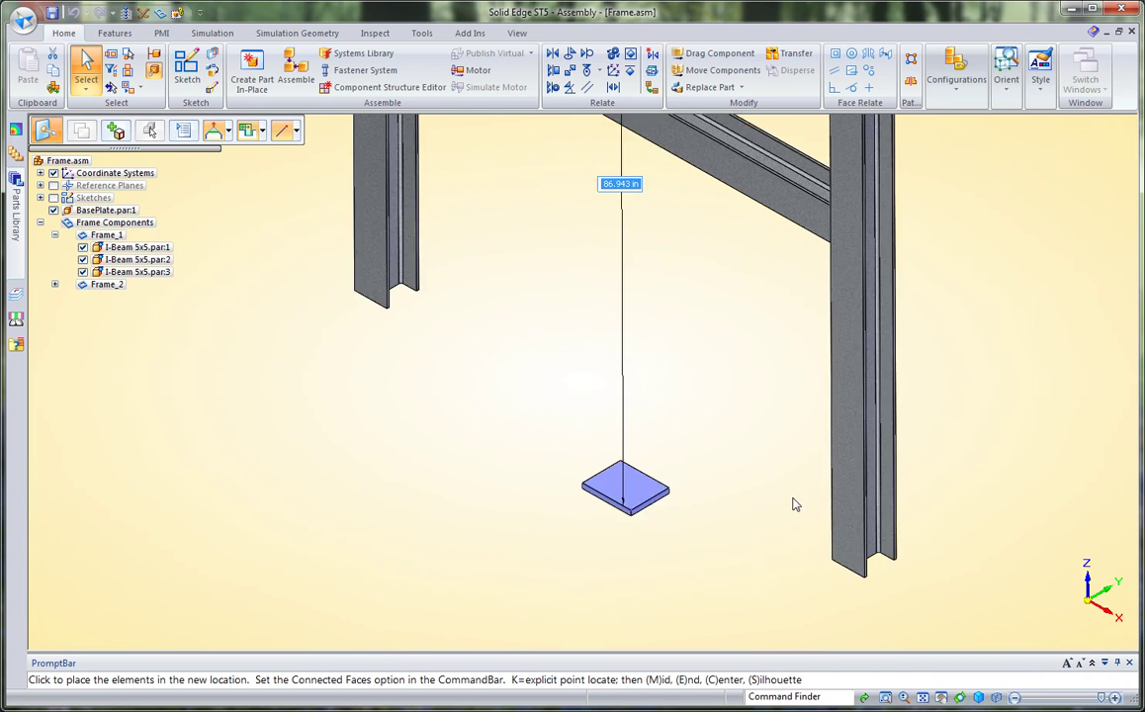
scroll(796, 504, up, 1)
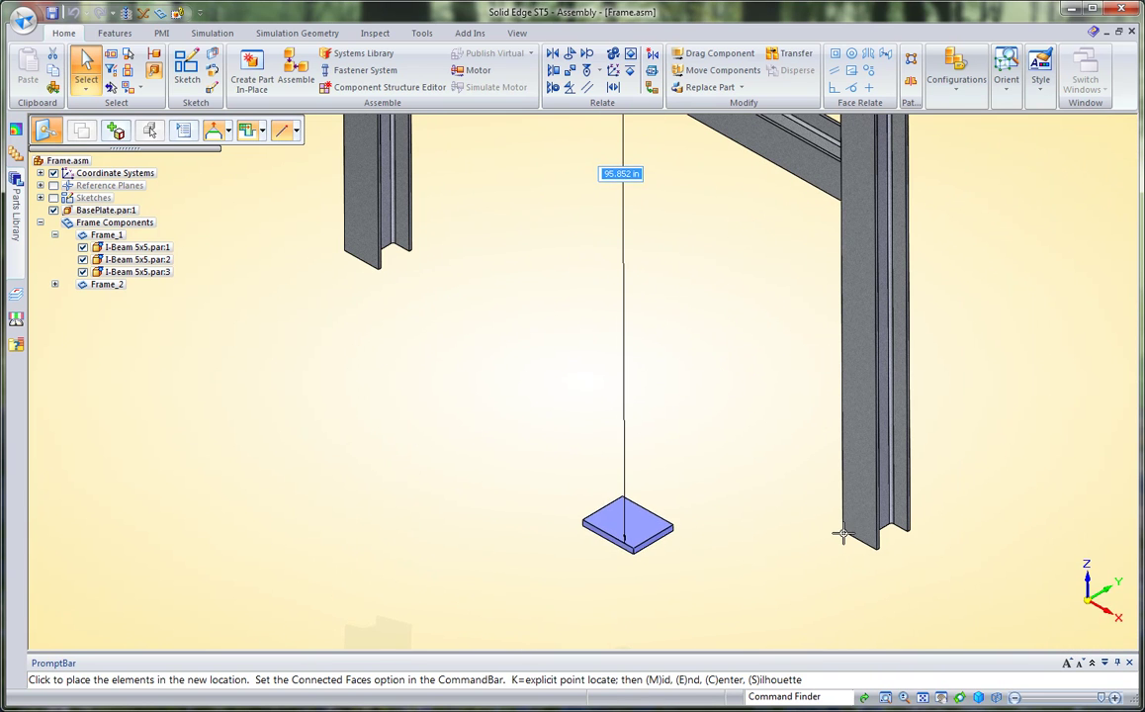
click(845, 536)
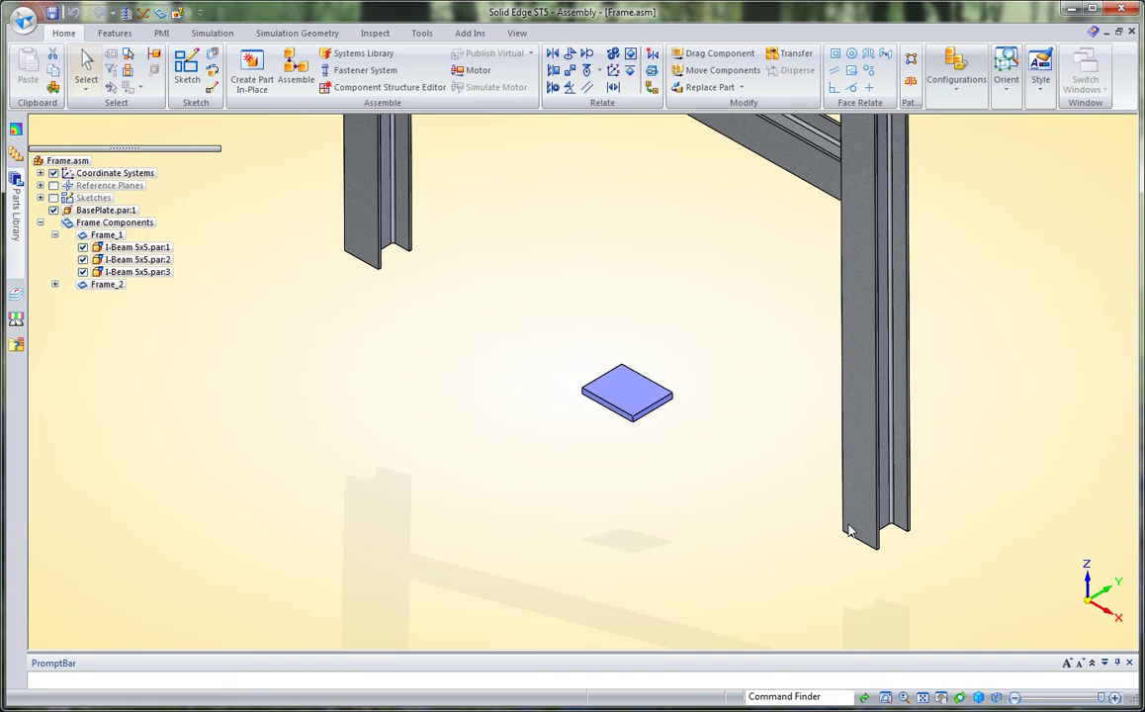
Step: Move the base plate about 36.5 in along the X direction so it sits under the I-beam leg
click(151, 132)
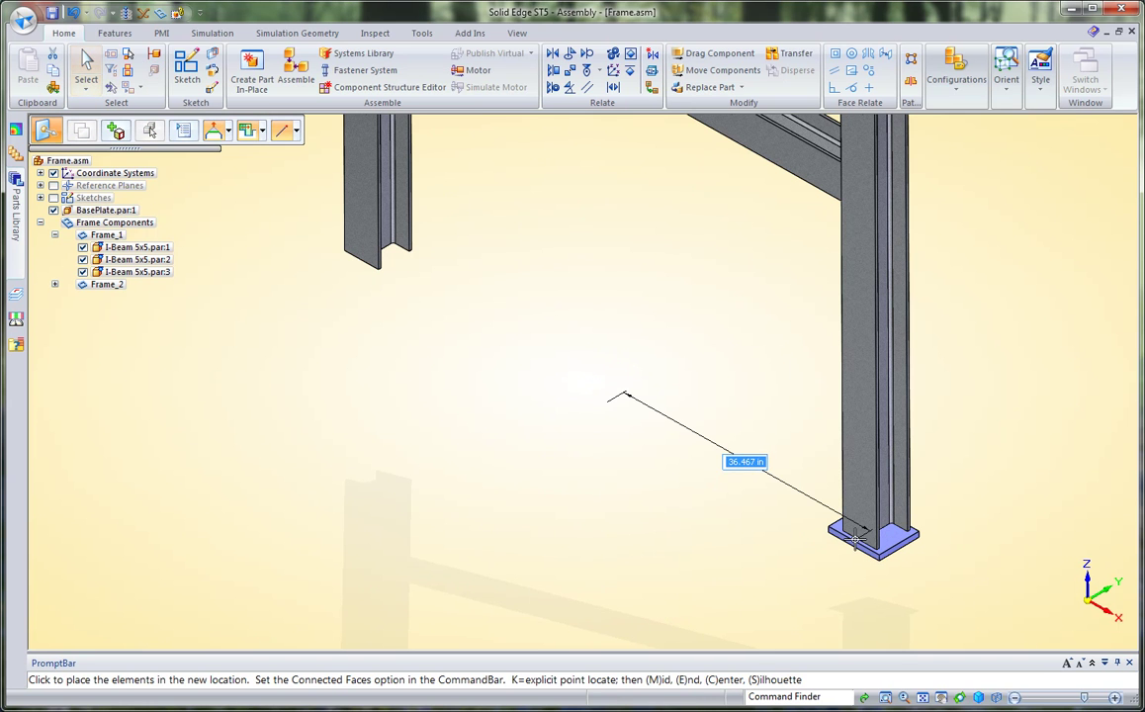
click(916, 574)
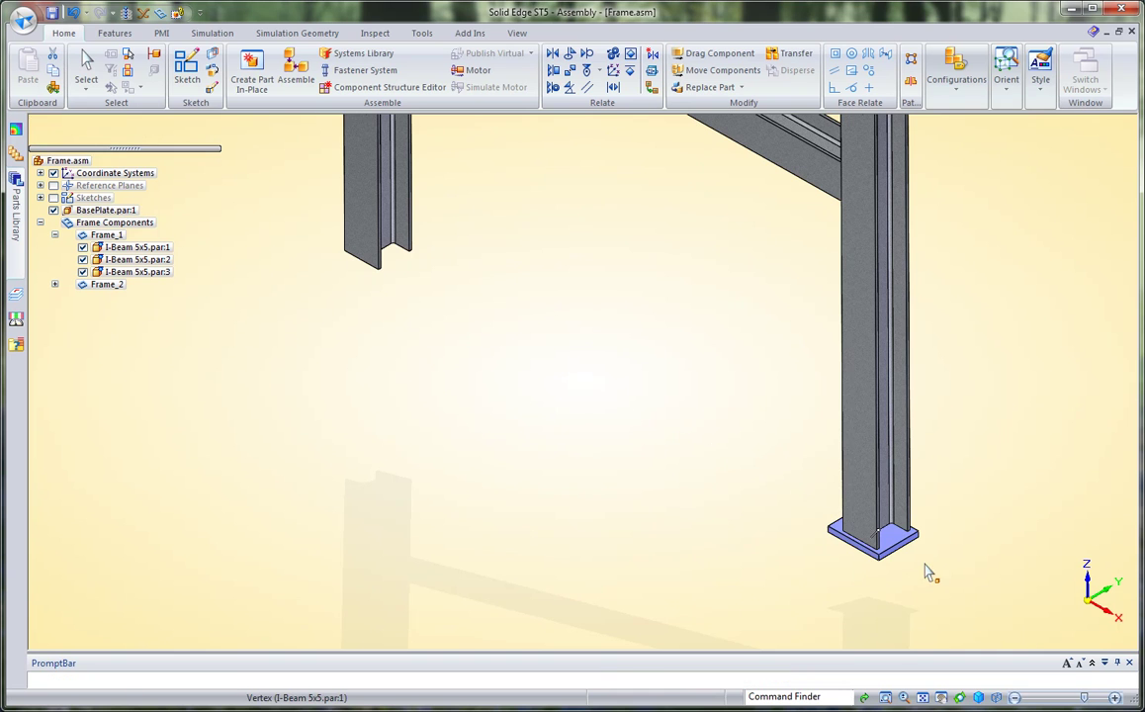
click(980, 522)
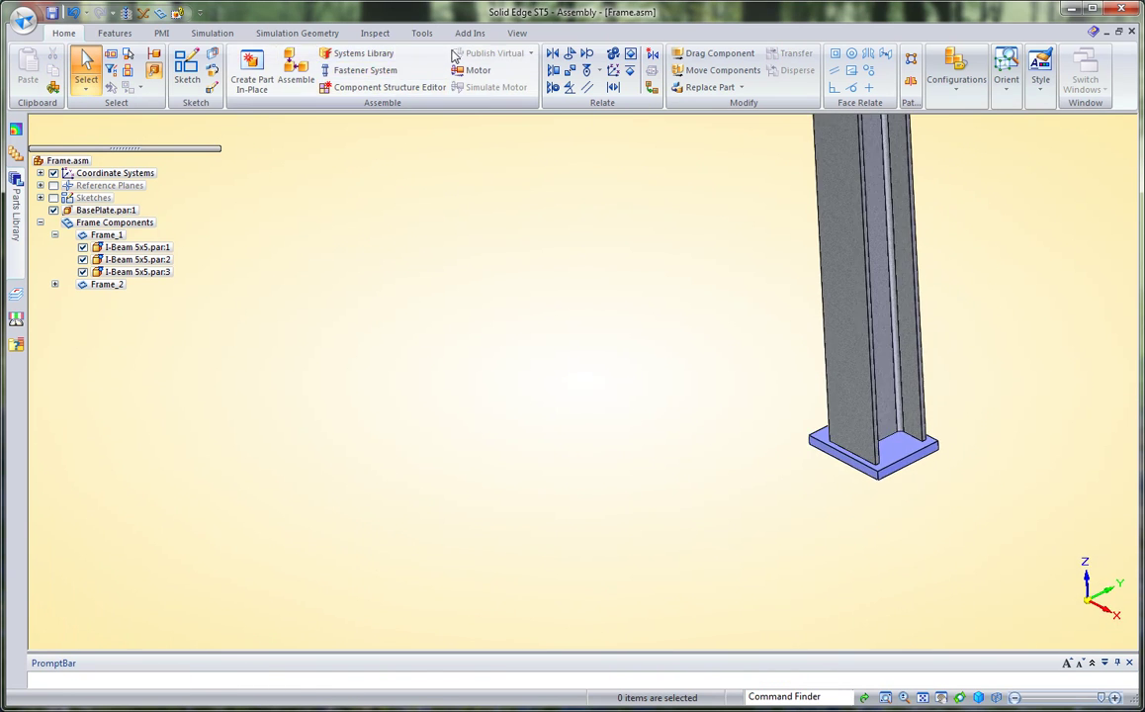
Step: Set the 3Dcontrol rotation point on the base plate's face and examine the plate under the I-beam leg
click(515, 33)
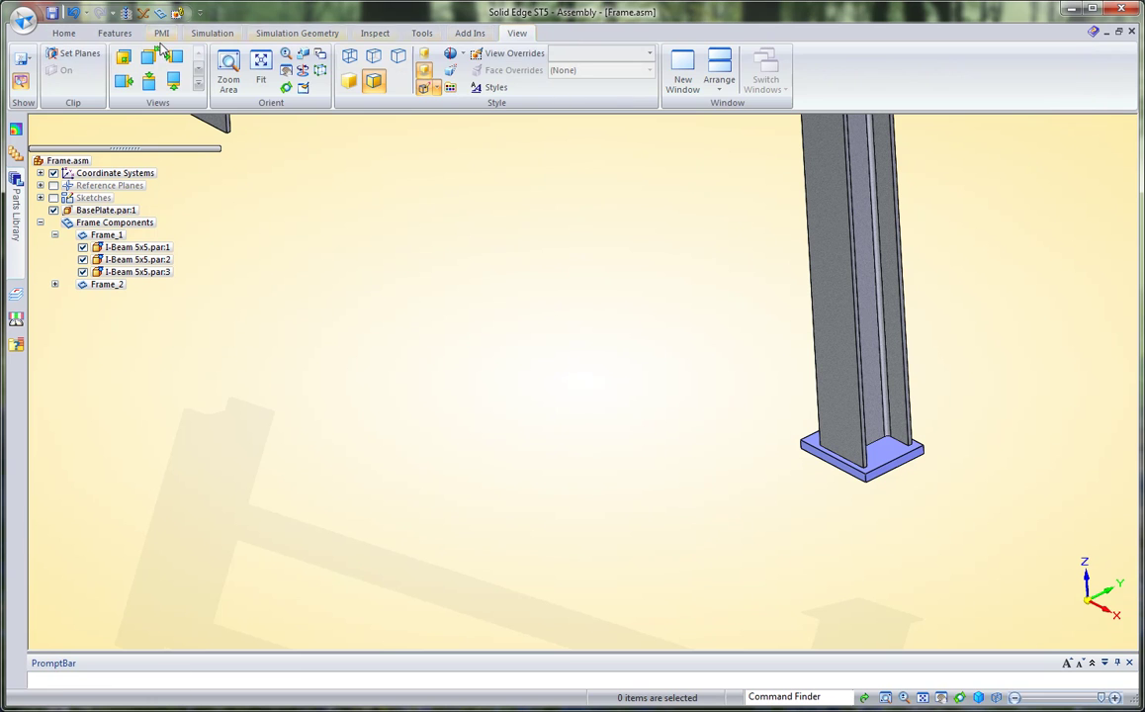
click(469, 33)
click(41, 52)
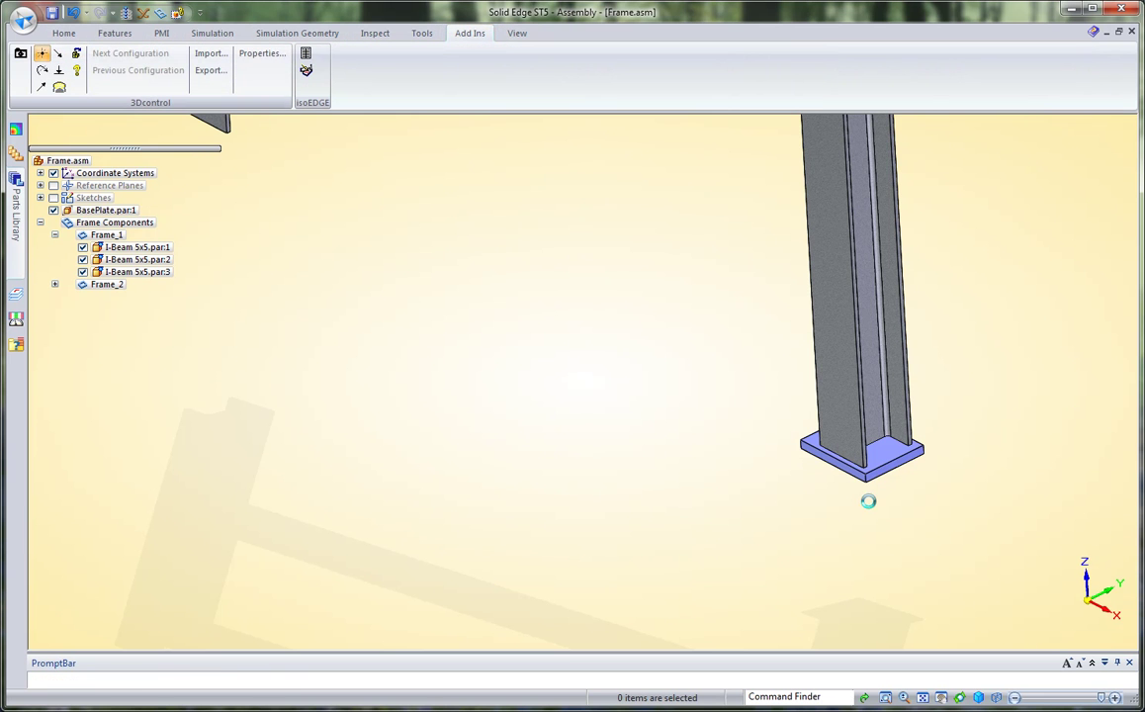
click(876, 445)
scroll(979, 490, up, 5)
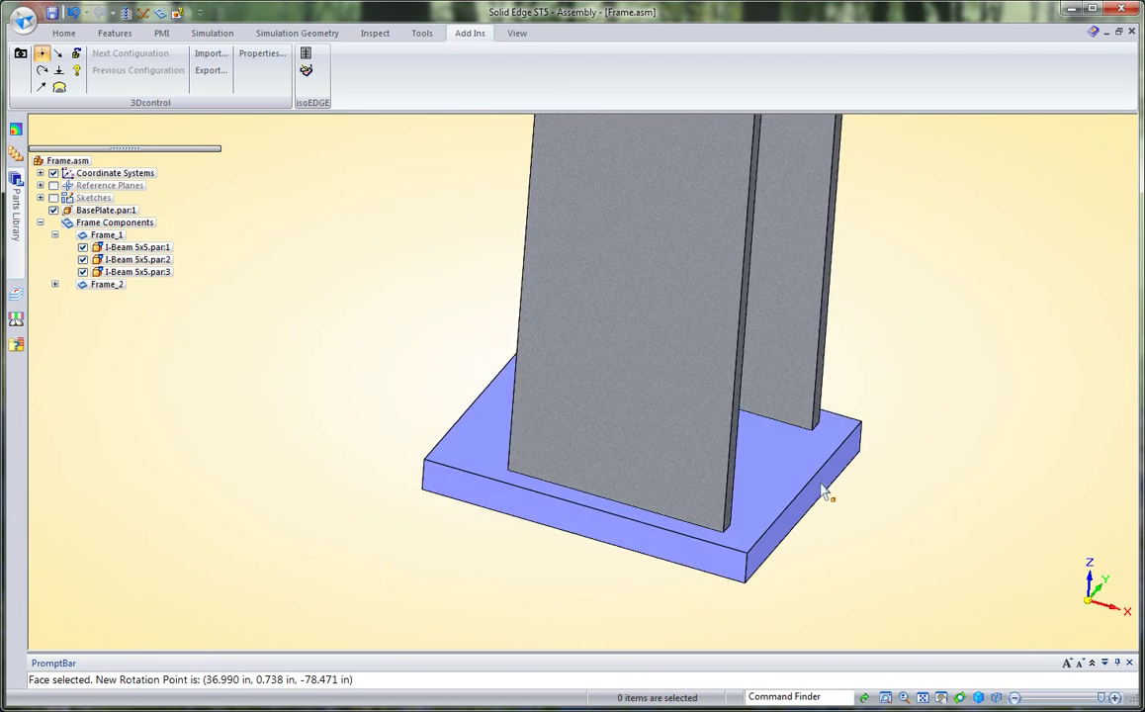
middle_drag(749, 438, 692, 366)
click(64, 33)
middle_drag(410, 299, 691, 534)
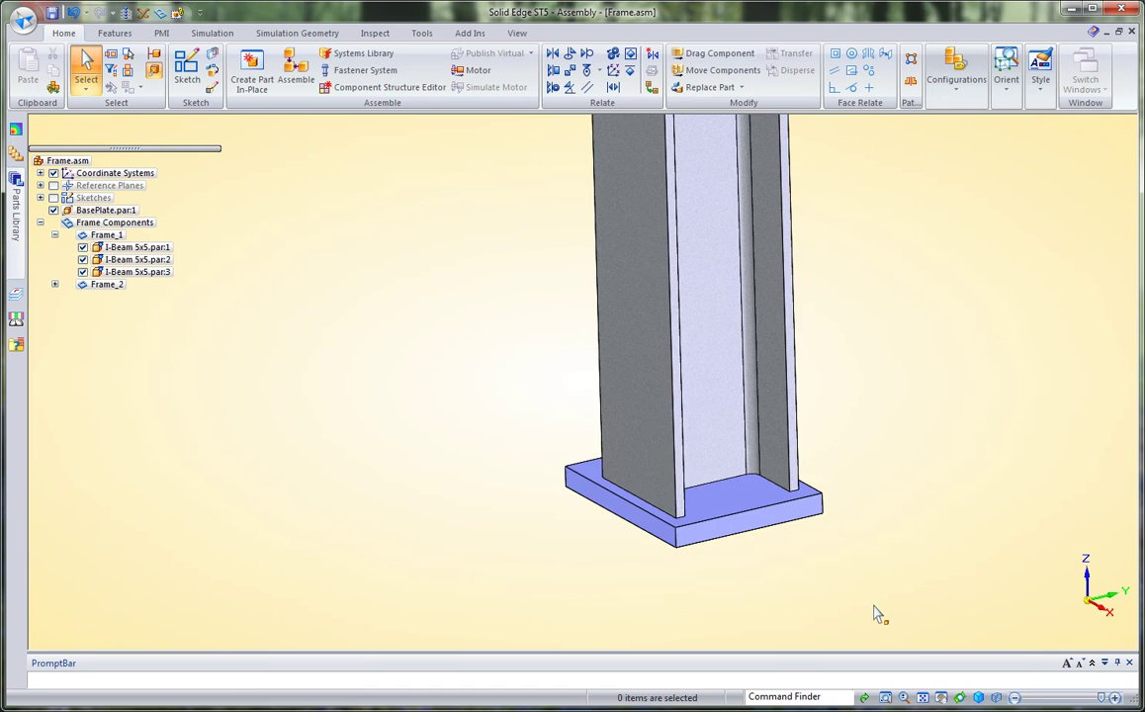
middle_drag(877, 613, 780, 557)
Step: Place the steering wheel on the base plate's long edge, reorient it, and tilt the plate slightly about that edge
click(760, 512)
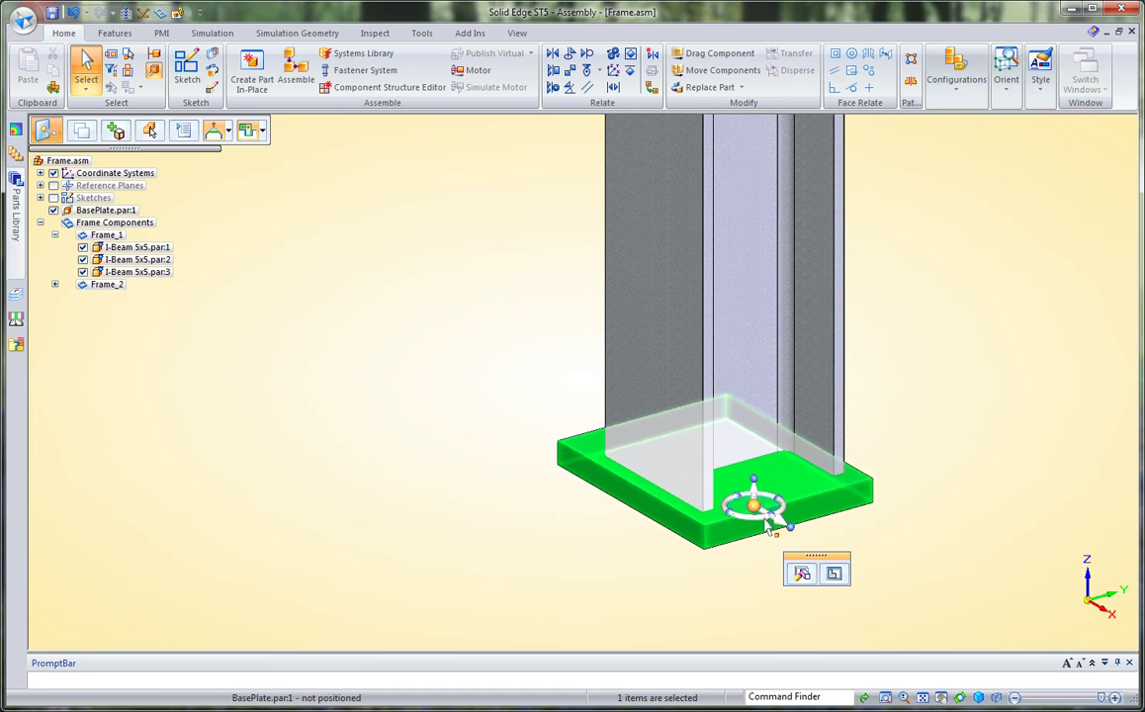
drag(759, 512, 635, 495)
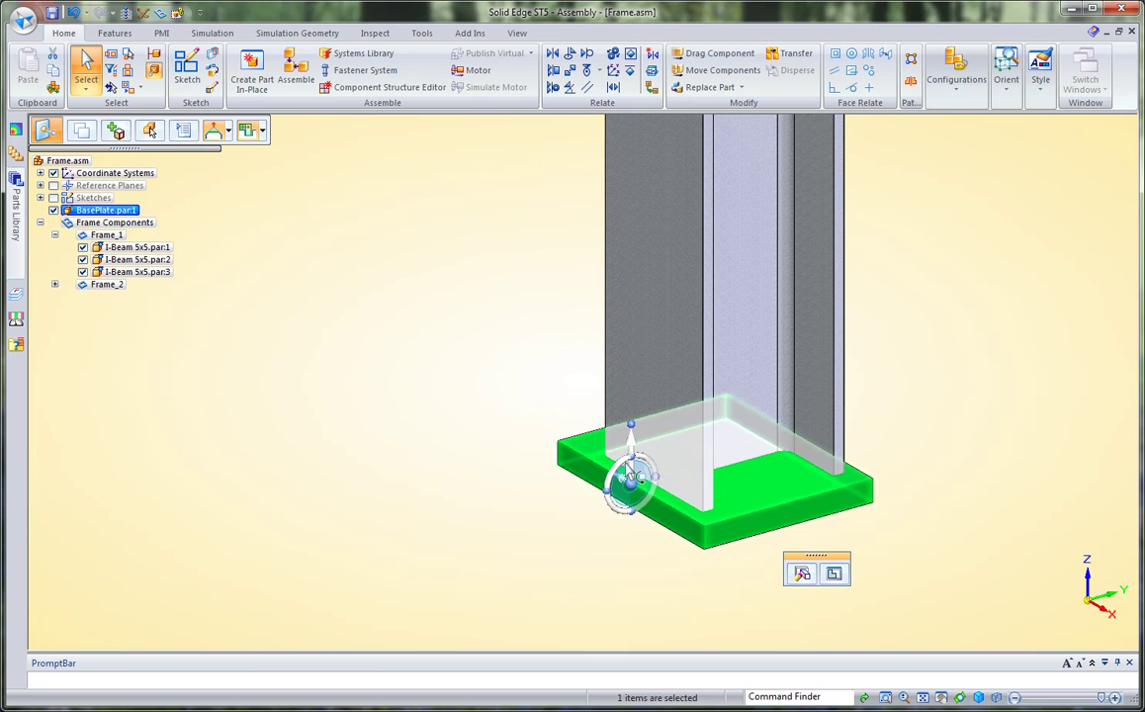
mouse_move(656, 493)
mouse_down()
mouse_move(671, 497)
mouse_move(659, 488)
mouse_move(659, 498)
mouse_up()
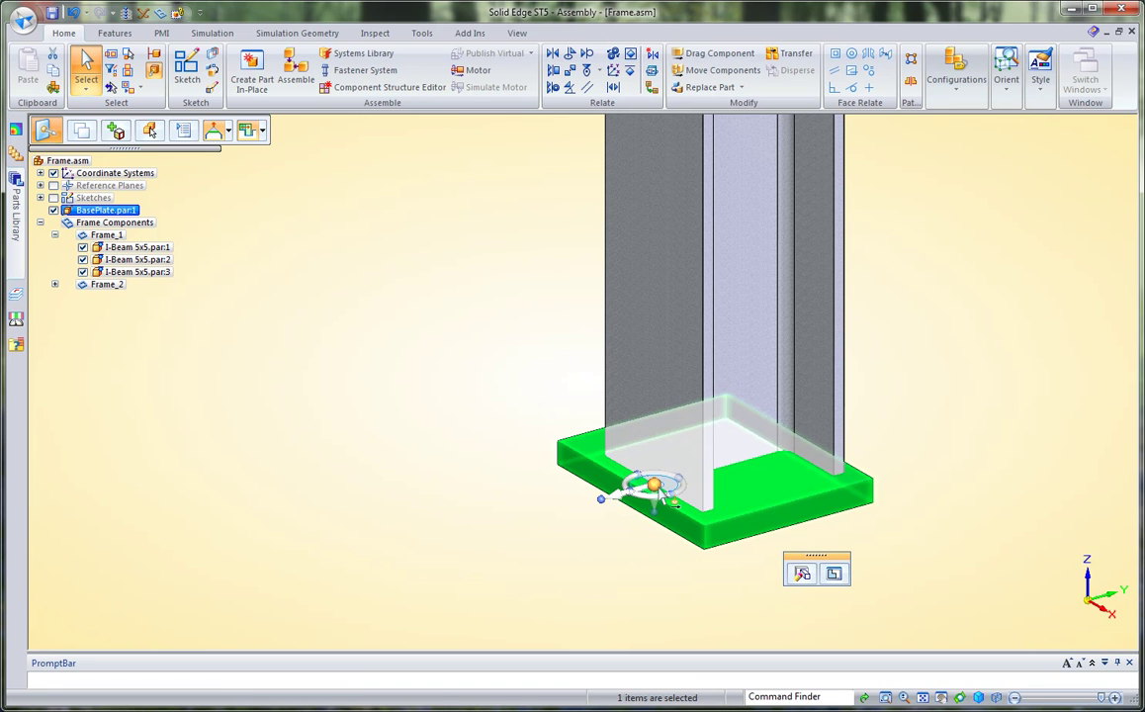
shift+click(669, 488)
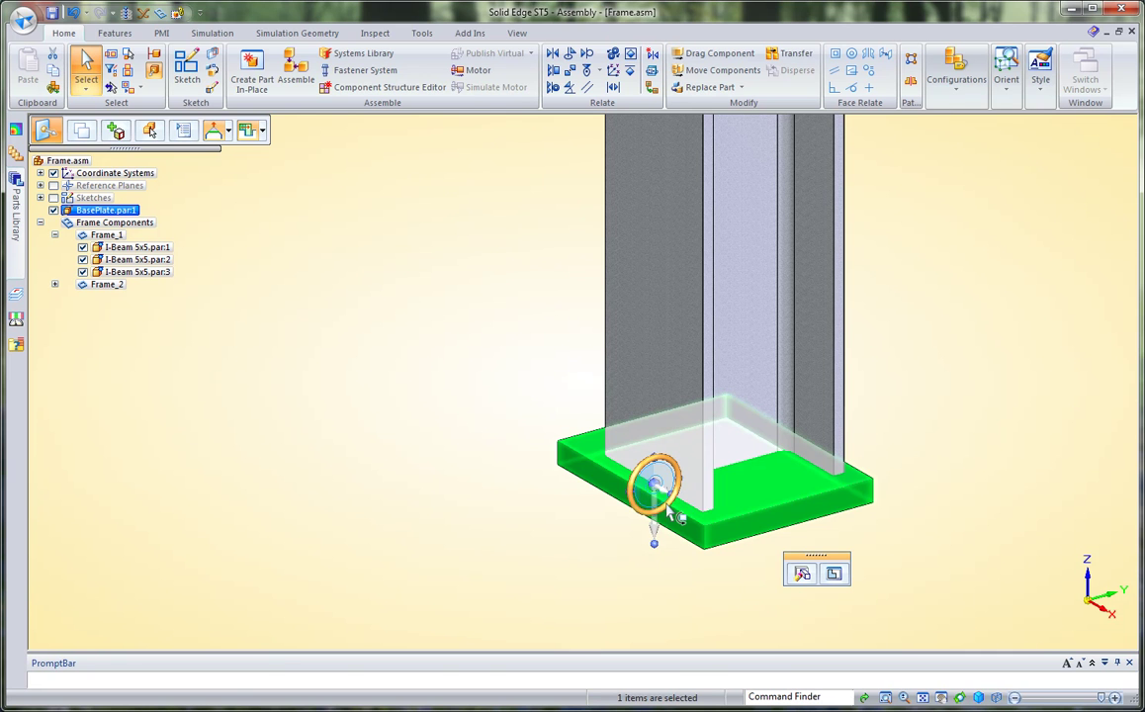
click(690, 481)
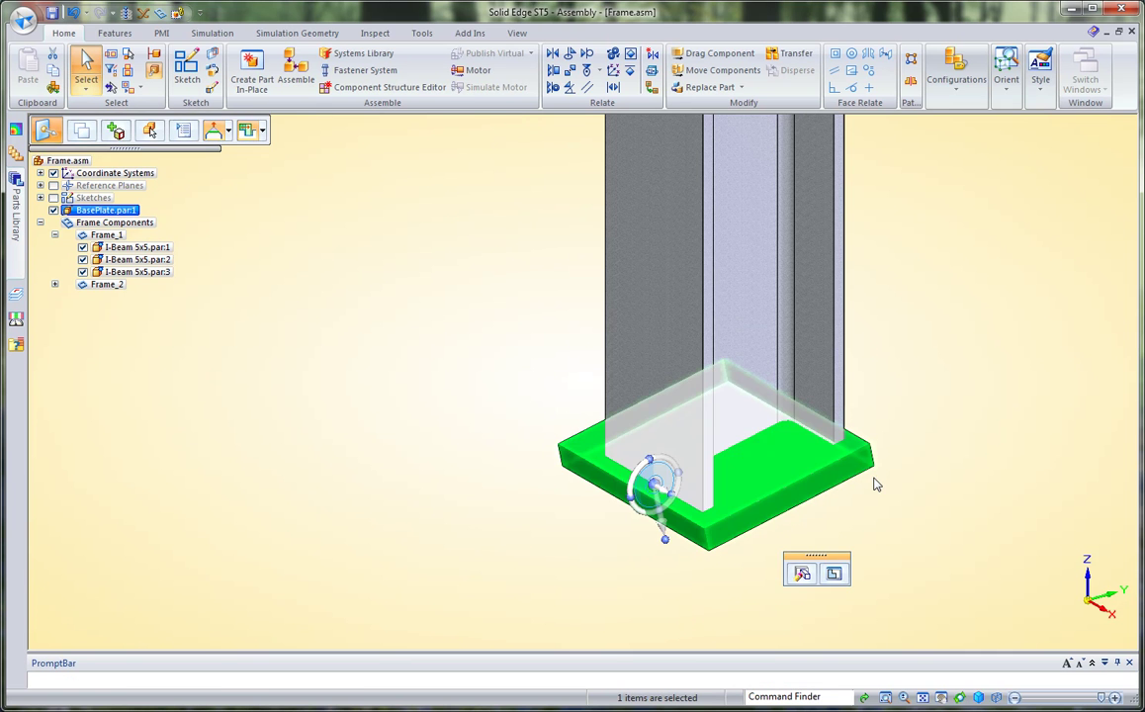
Step: Open the end conditions of the I-beam leg standing on the base plate for editing
middle_drag(887, 503, 810, 512)
middle_drag(789, 422, 876, 382)
click(691, 403)
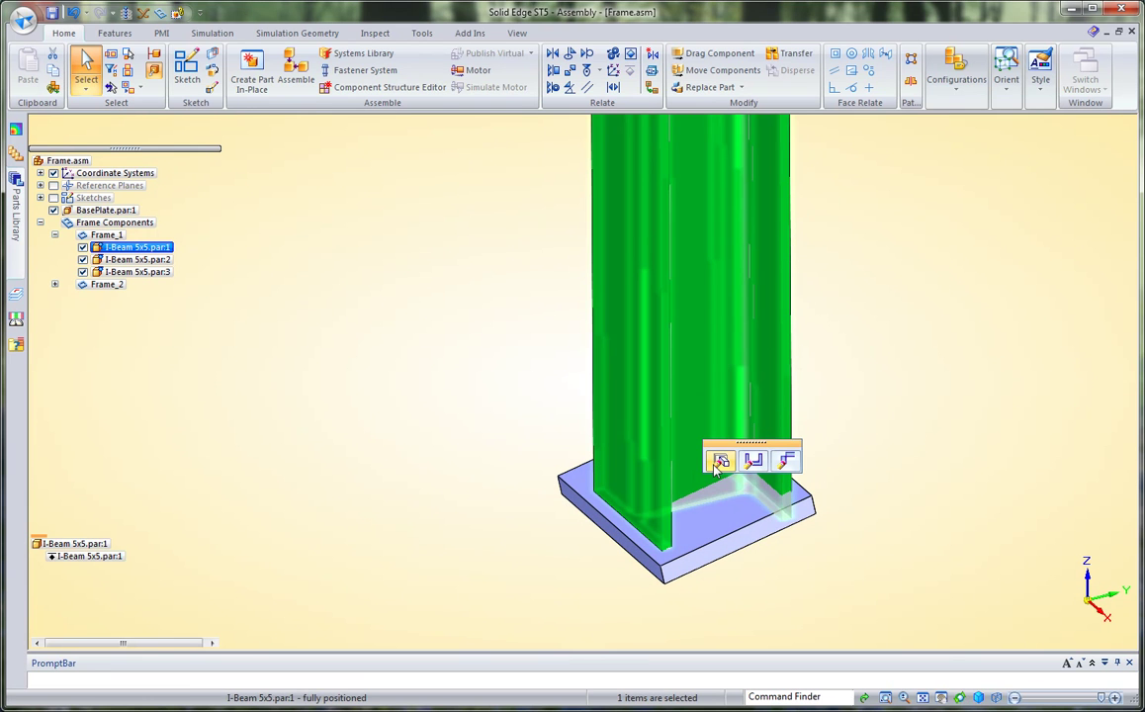
click(784, 459)
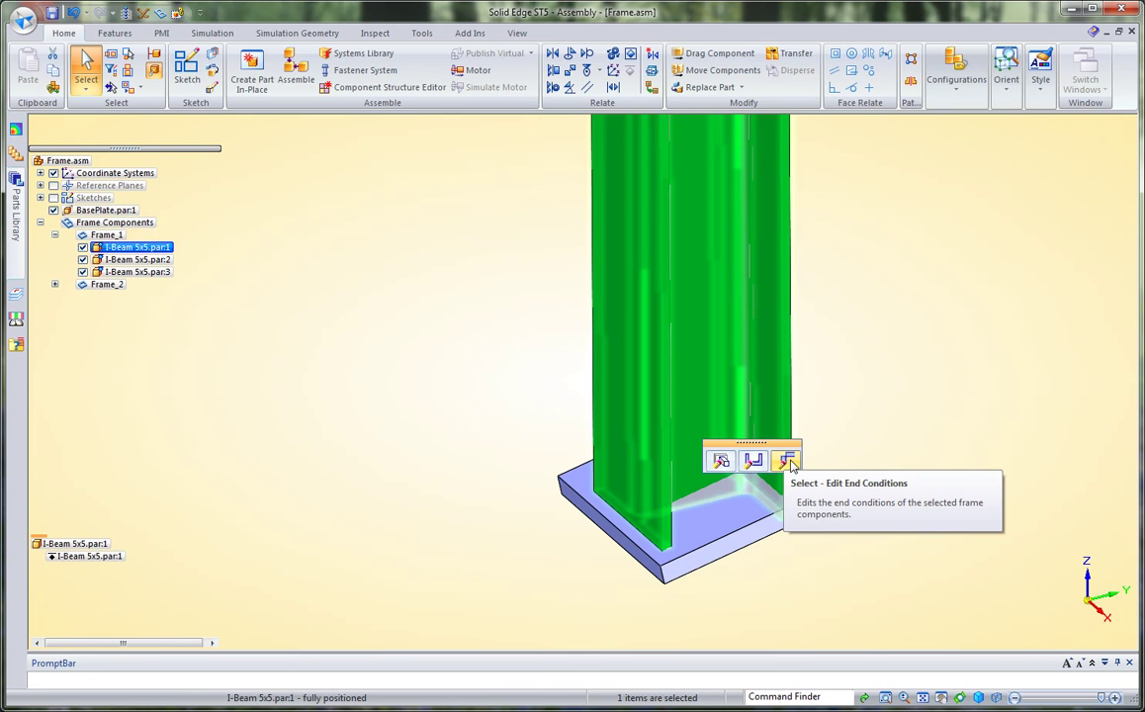
click(788, 461)
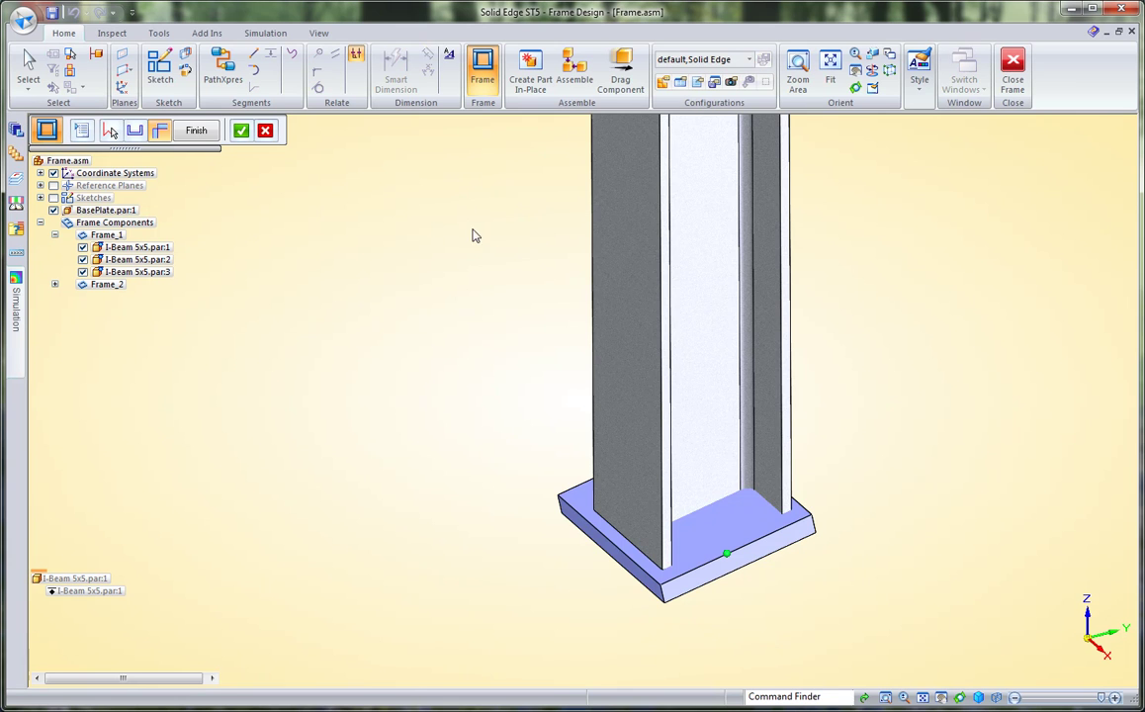
Step: Clear the preselected frame ends and accept only the leg's lower endpoint at the base plate for the end-condition edit
scroll(560, 299, down, 5)
scroll(598, 263, down, 5)
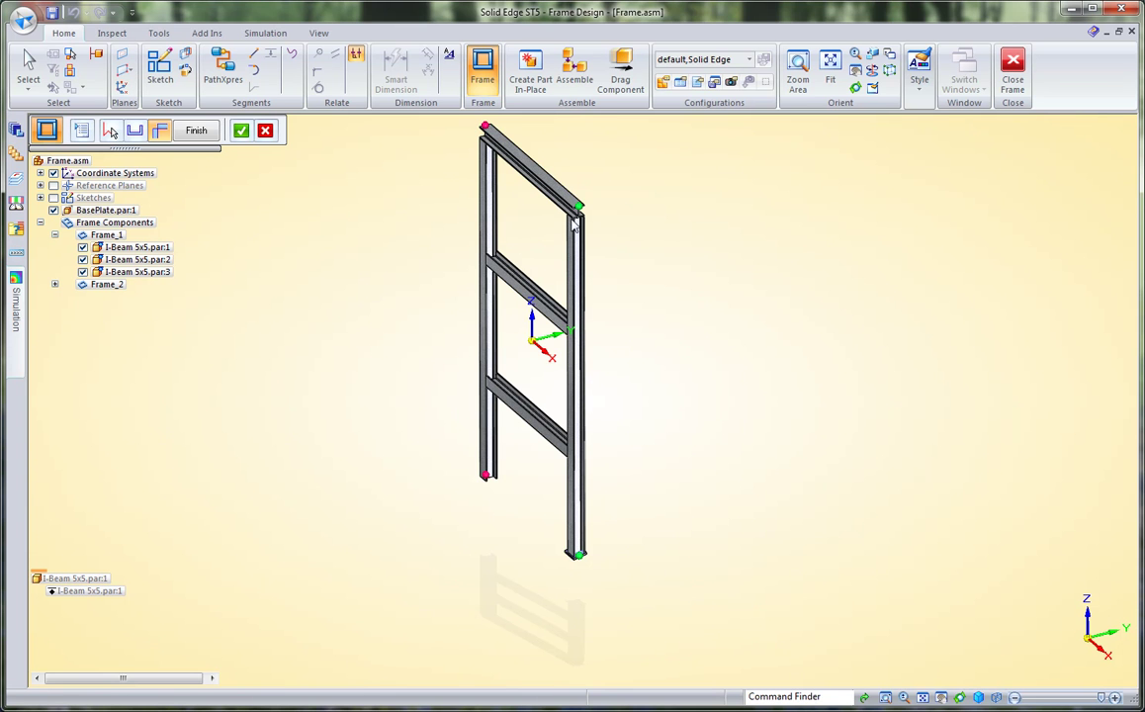
click(266, 132)
click(580, 556)
scroll(589, 549, up, 3)
click(241, 131)
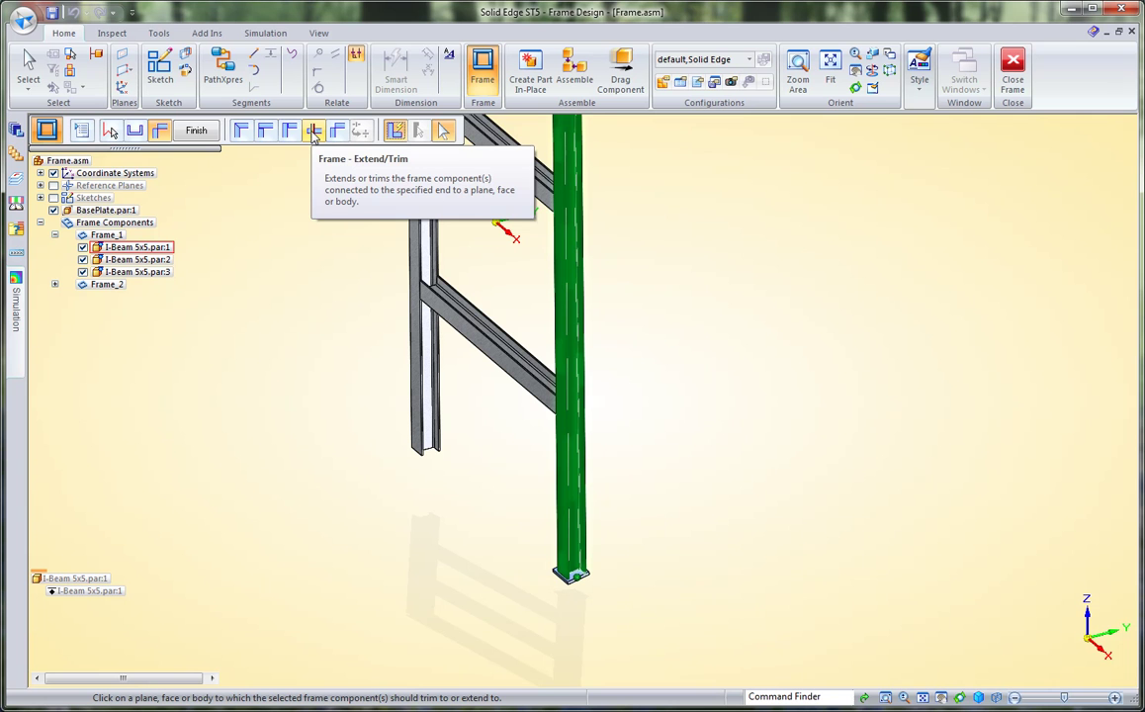
Step: Extend/Trim the I-beam leg's lower end to the base plate's upper face, then finish and leave the frame environment
click(313, 136)
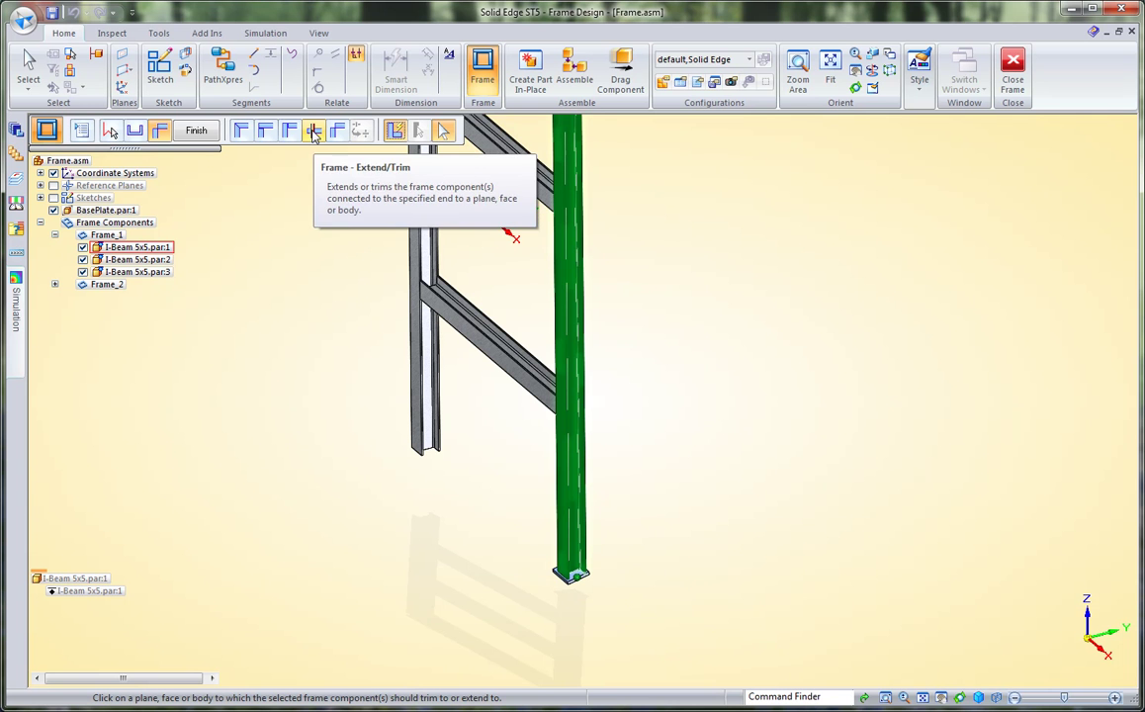
scroll(410, 269, up, 2)
scroll(526, 501, up, 5)
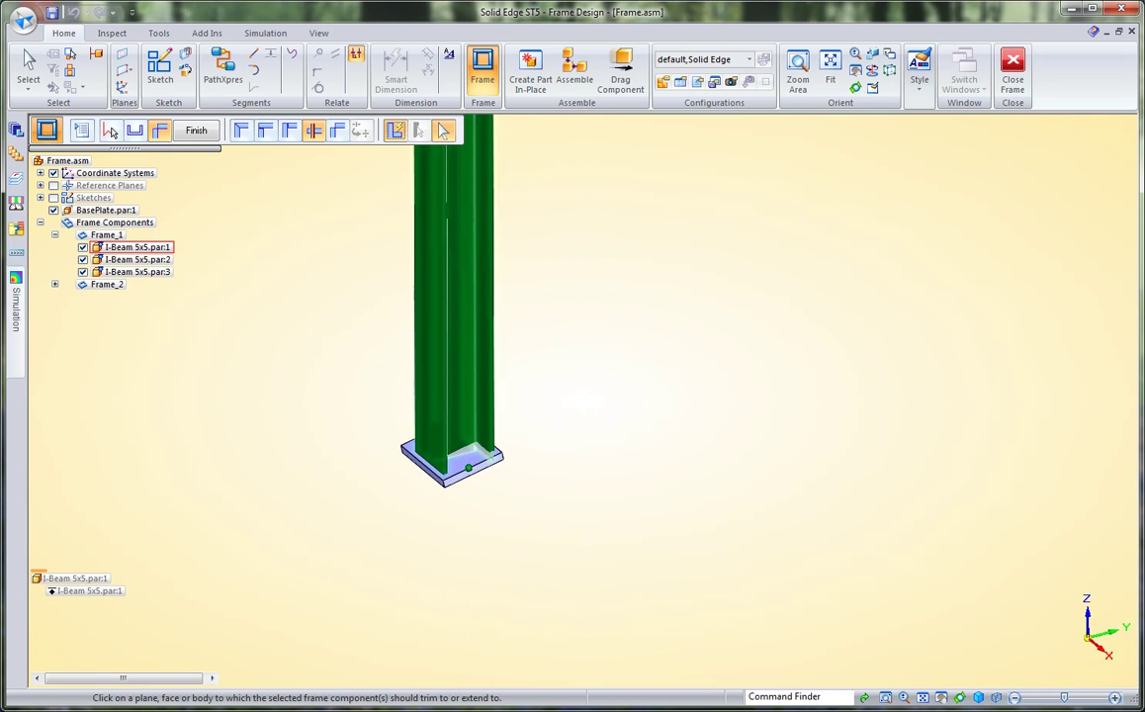
scroll(463, 530, up, 2)
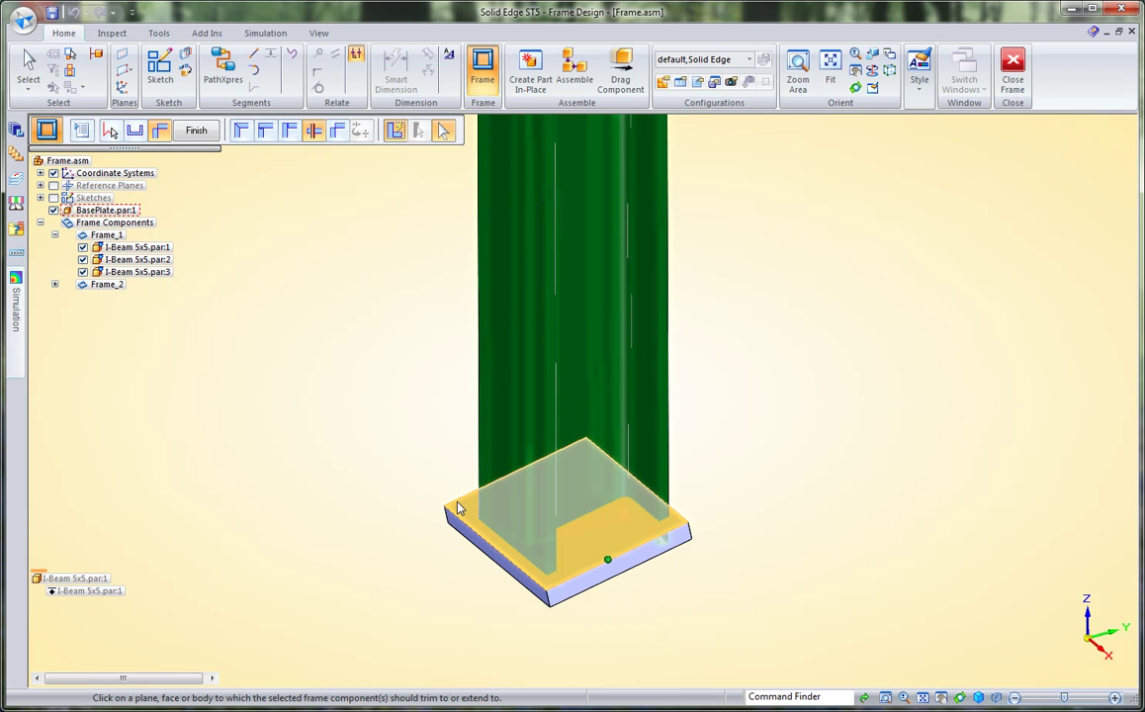
click(458, 508)
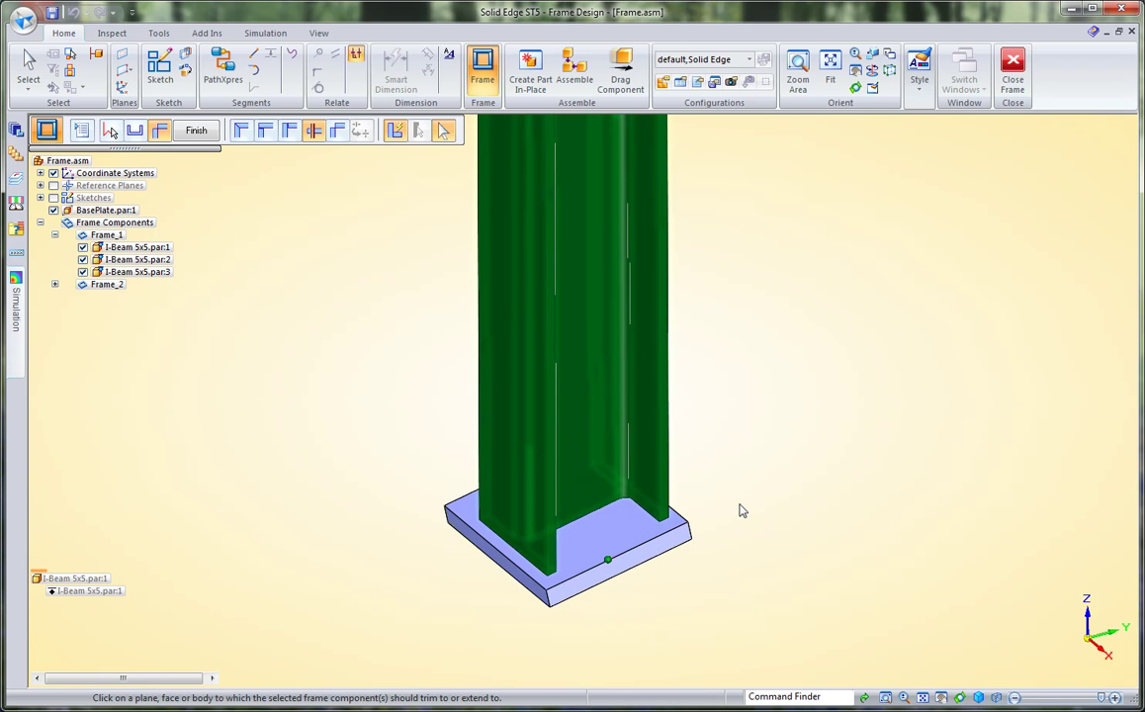
middle_drag(723, 511, 713, 524)
click(197, 133)
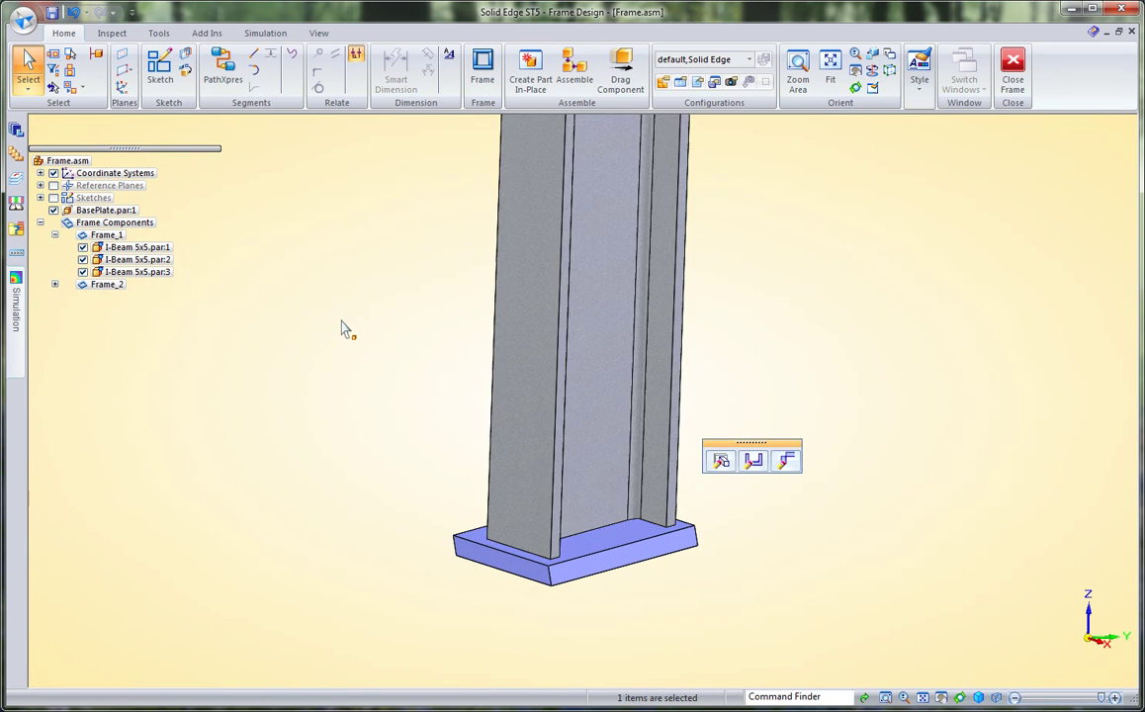
scroll(852, 142, down, 4)
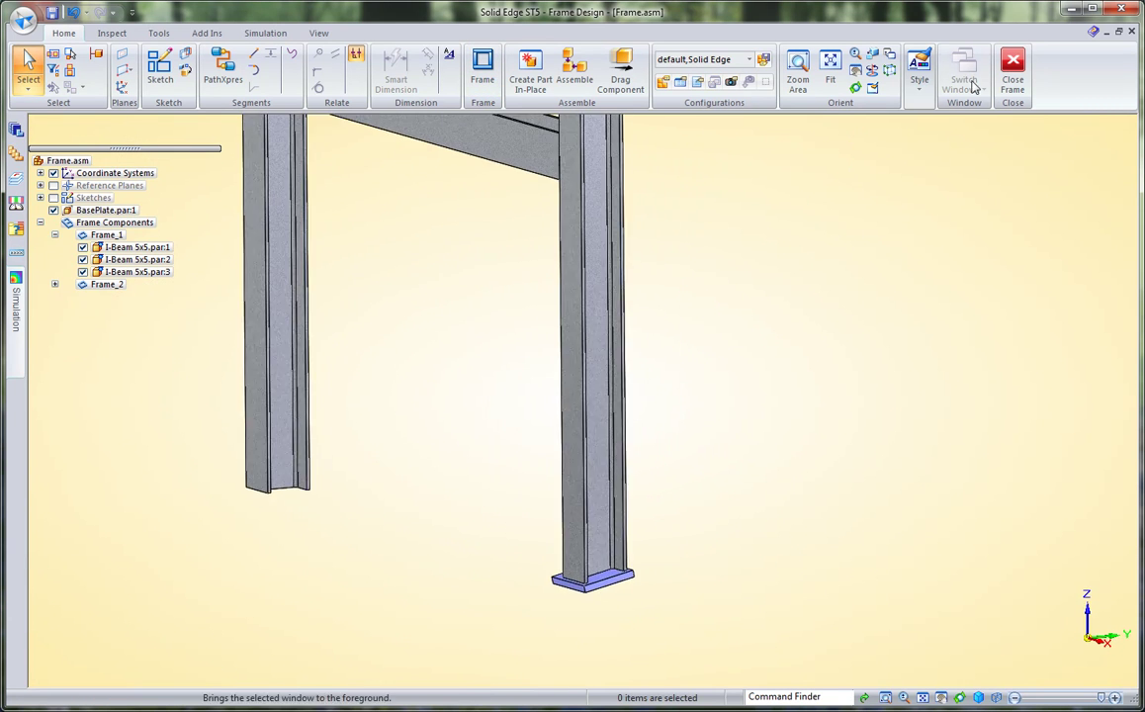
Step: Start the Relationship Assistant, checking against Select Set 2 and removing all relationships on parts in Select Set 1
middle_drag(619, 560, 631, 588)
scroll(638, 604, up, 3)
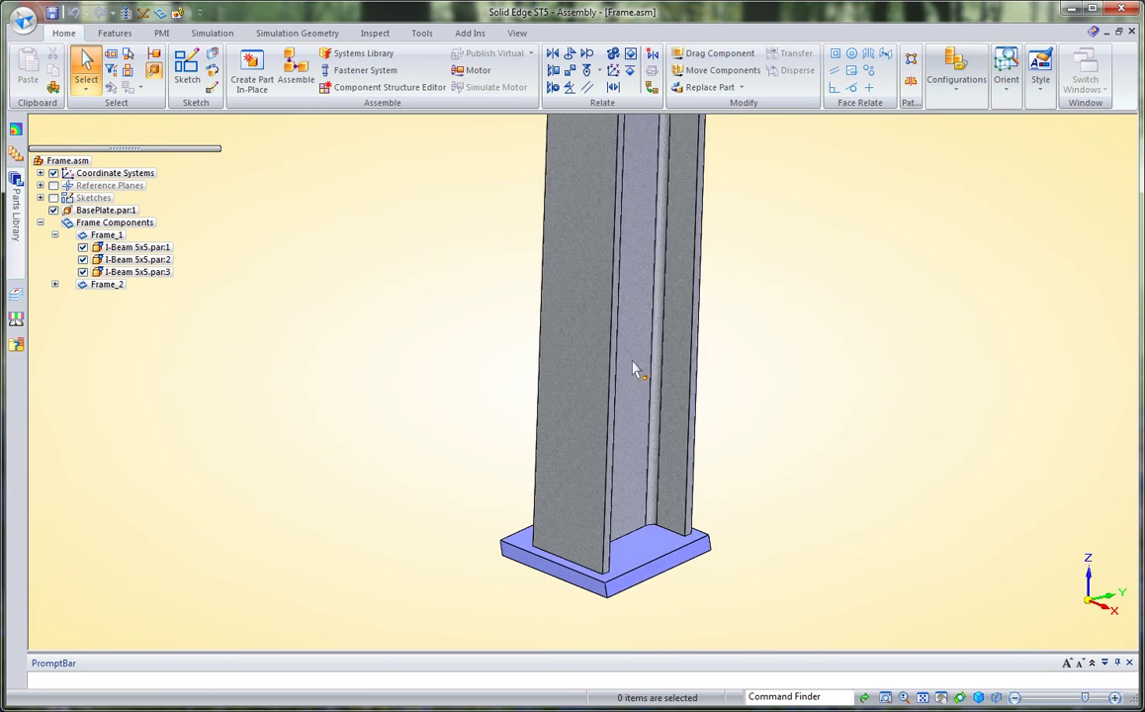
click(672, 184)
click(652, 53)
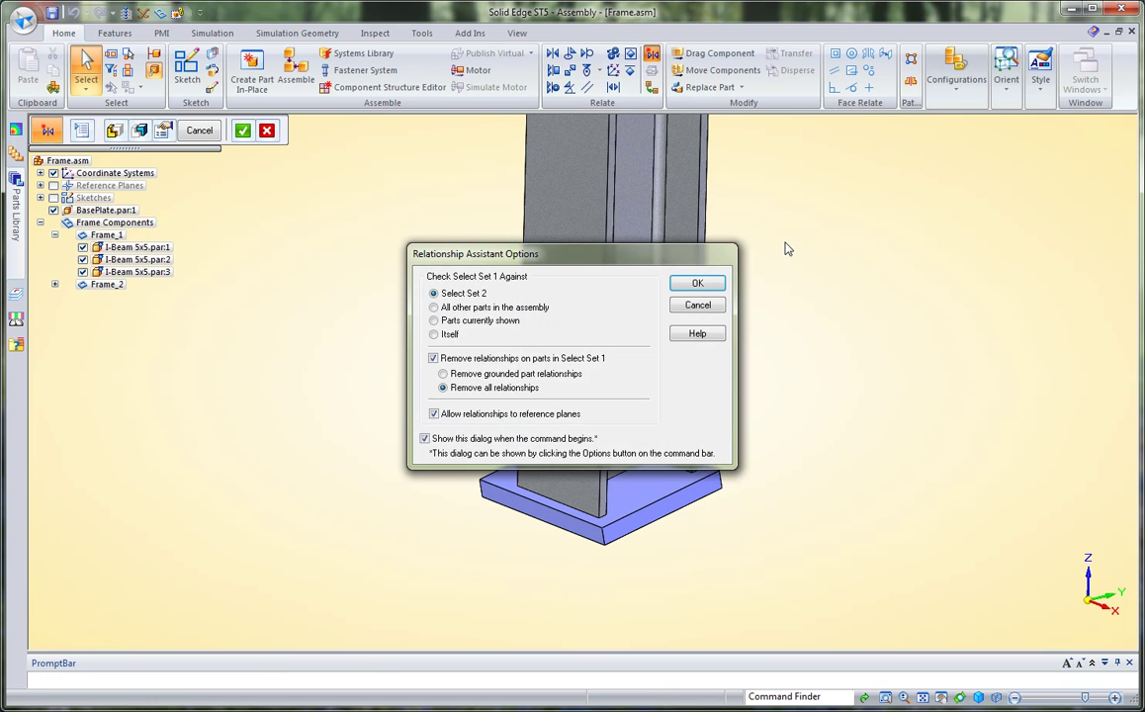
drag(678, 253, 1028, 233)
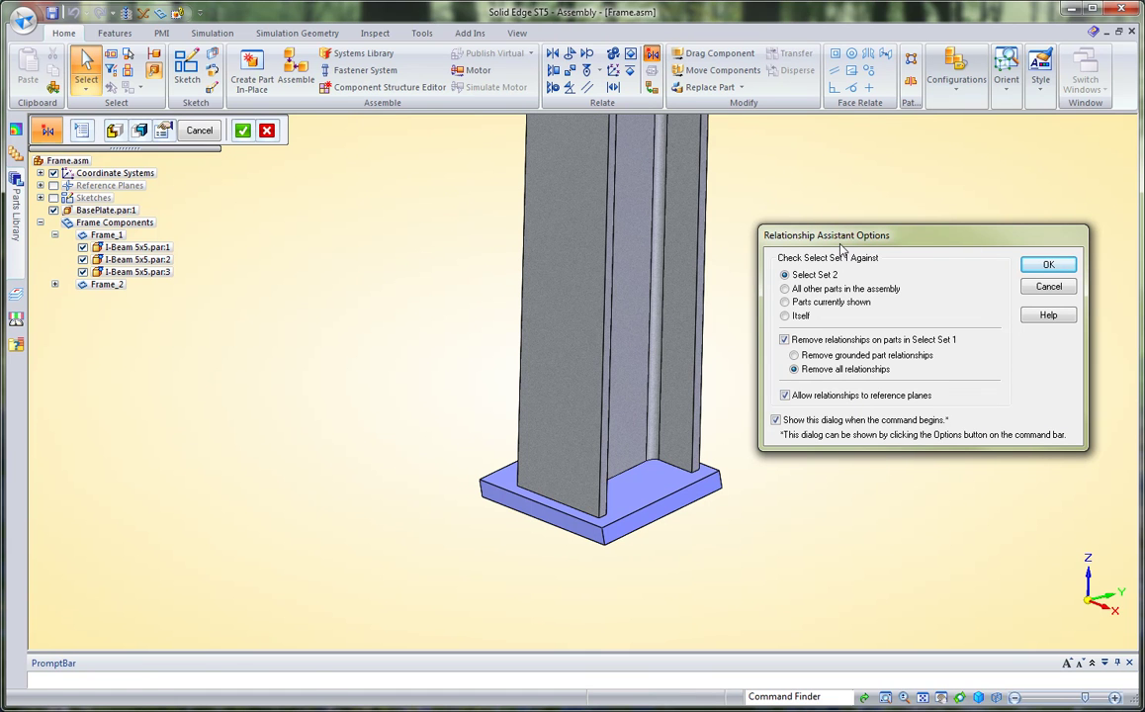
click(1048, 265)
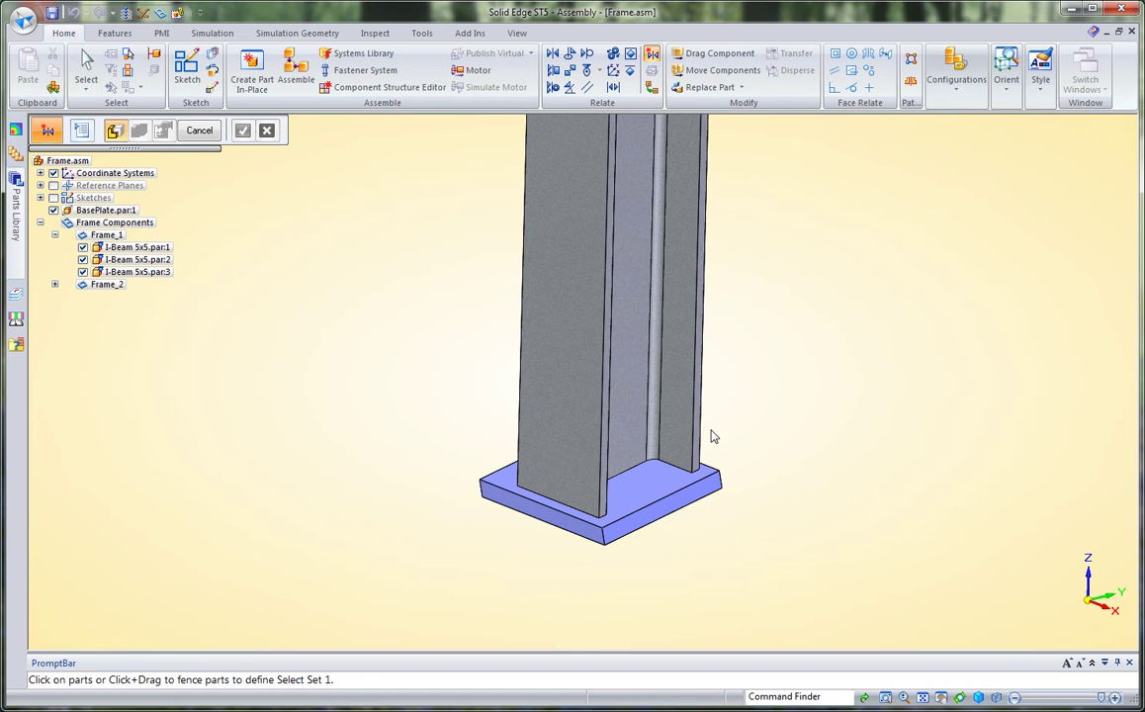
Step: Define the base plate as Select Set 1 and the I-beam leg above it as Select Set 2
click(604, 449)
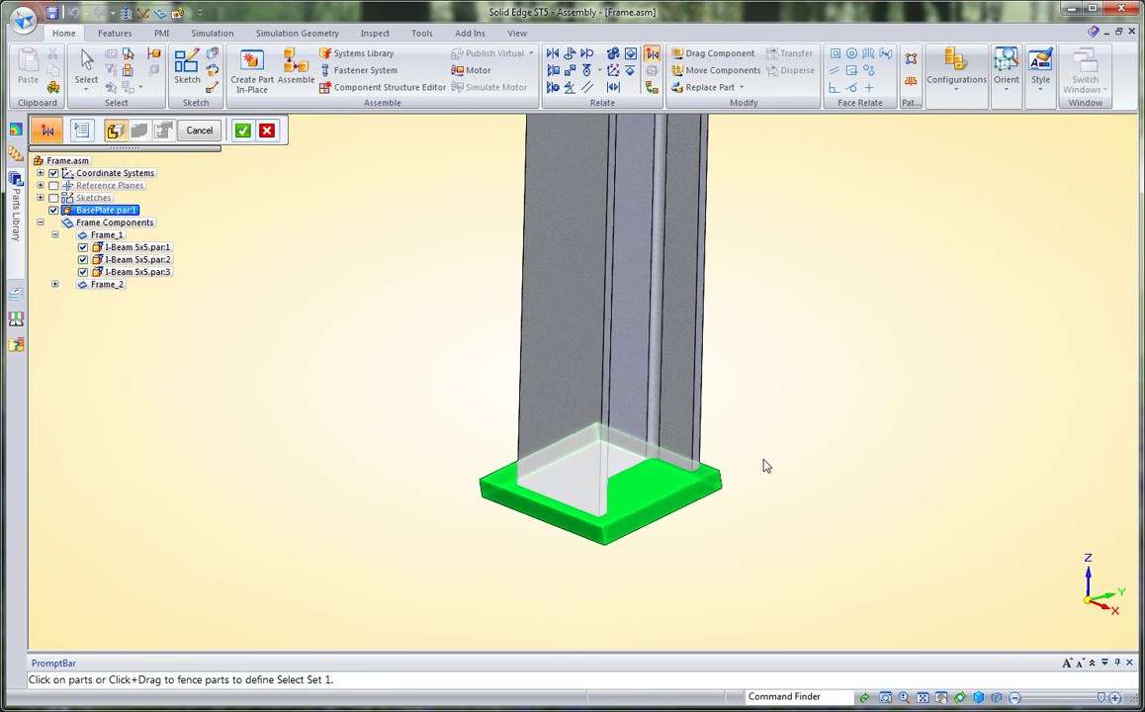
click(242, 129)
click(586, 352)
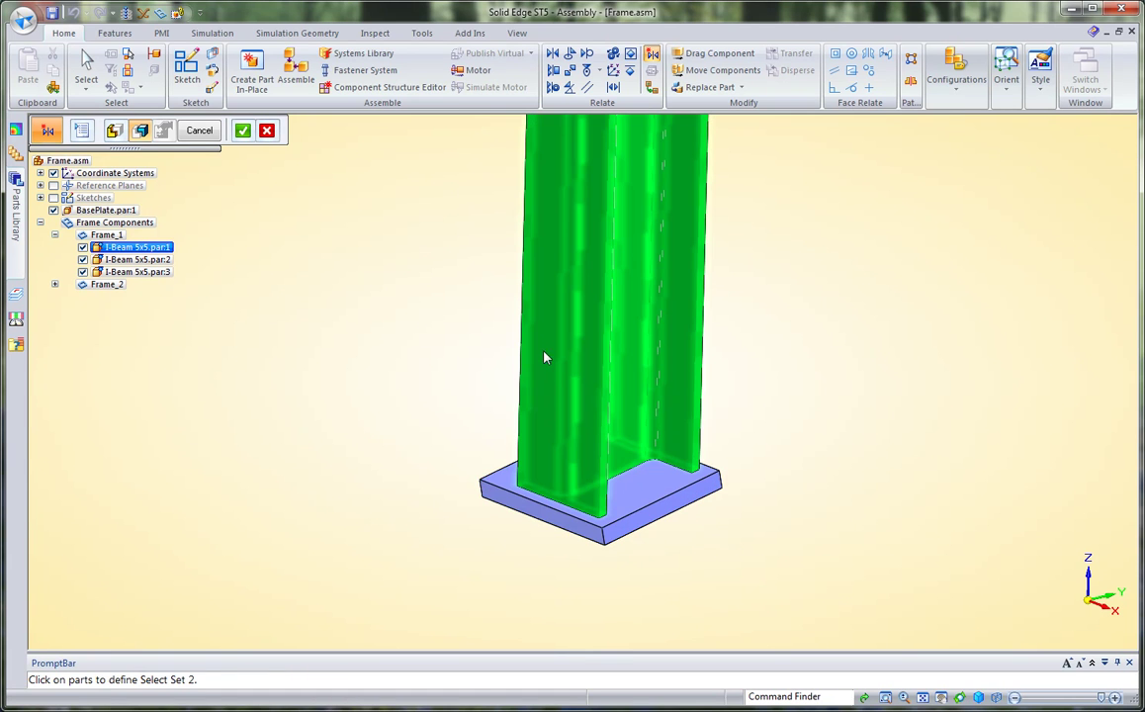
right_click(451, 353)
Step: Process and accept the mate relationships between the base plate and I-beam, allowing Mate, Planar Align, Axial Align and offsets
drag(506, 172, 303, 213)
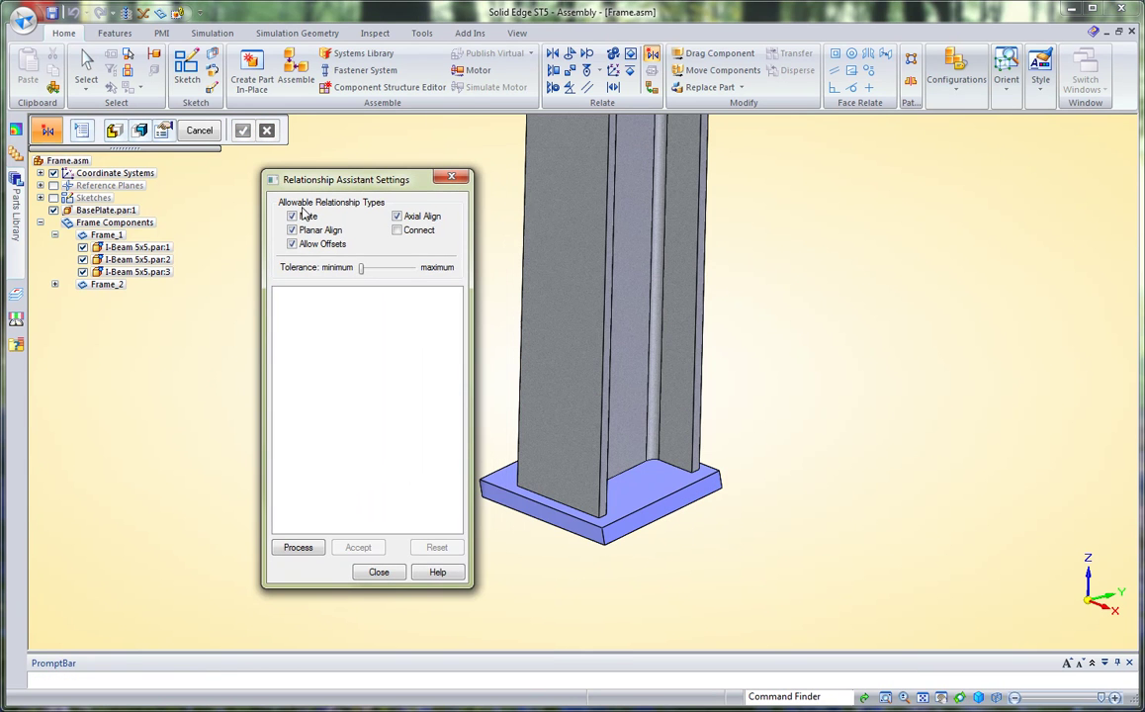
click(300, 548)
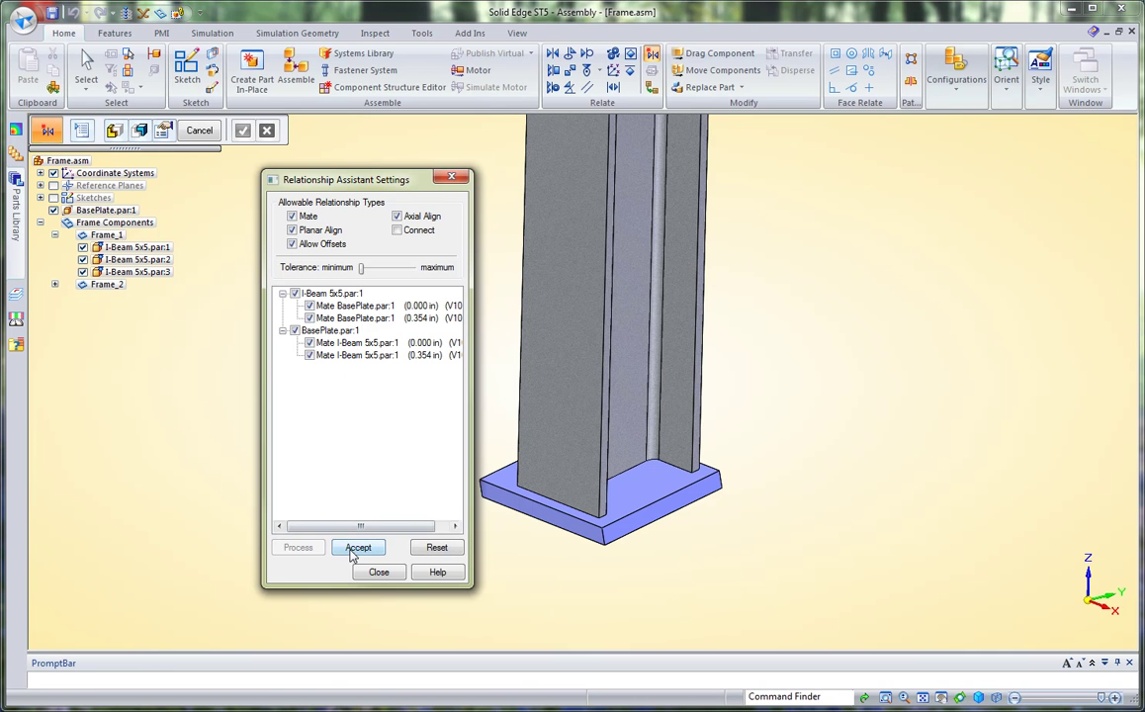
click(354, 549)
click(378, 572)
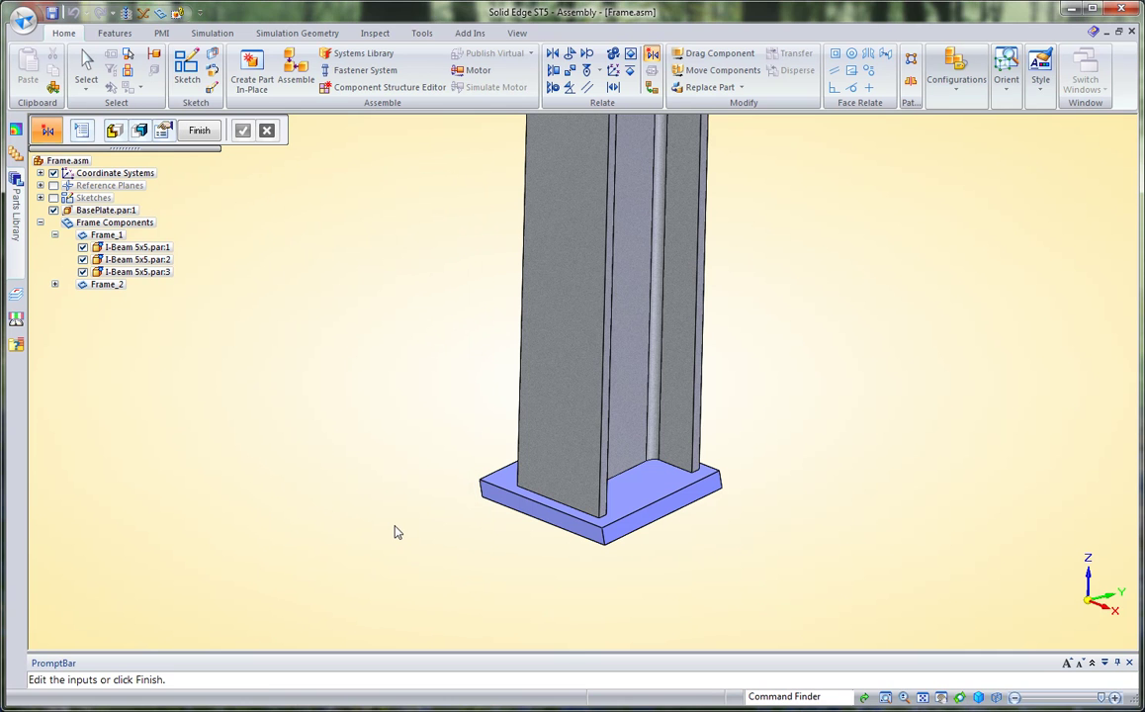